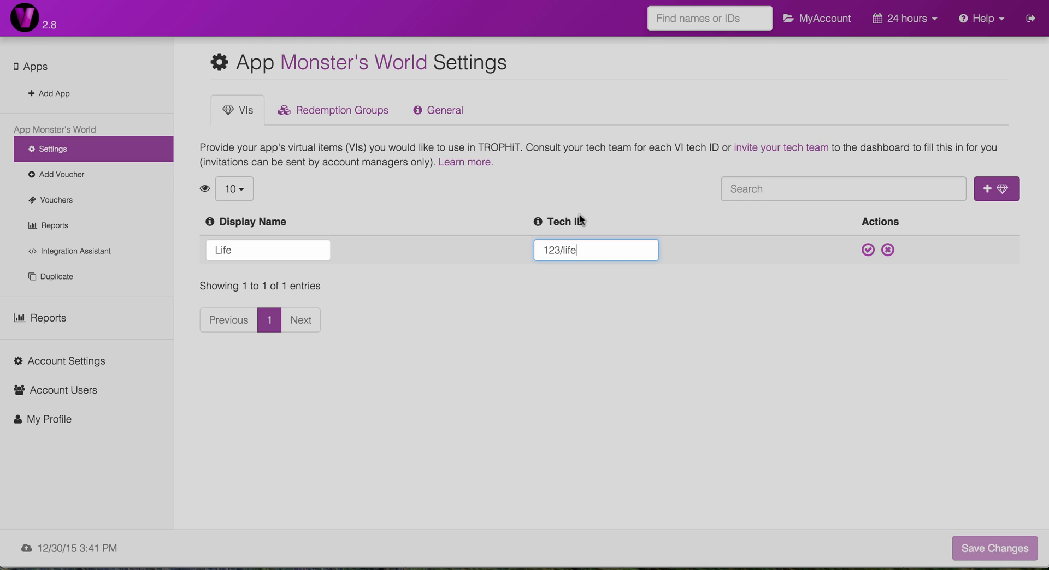
Step: Confirm the Life virtual item with tech ID 123/life and save the app's settings
left_click(867, 249)
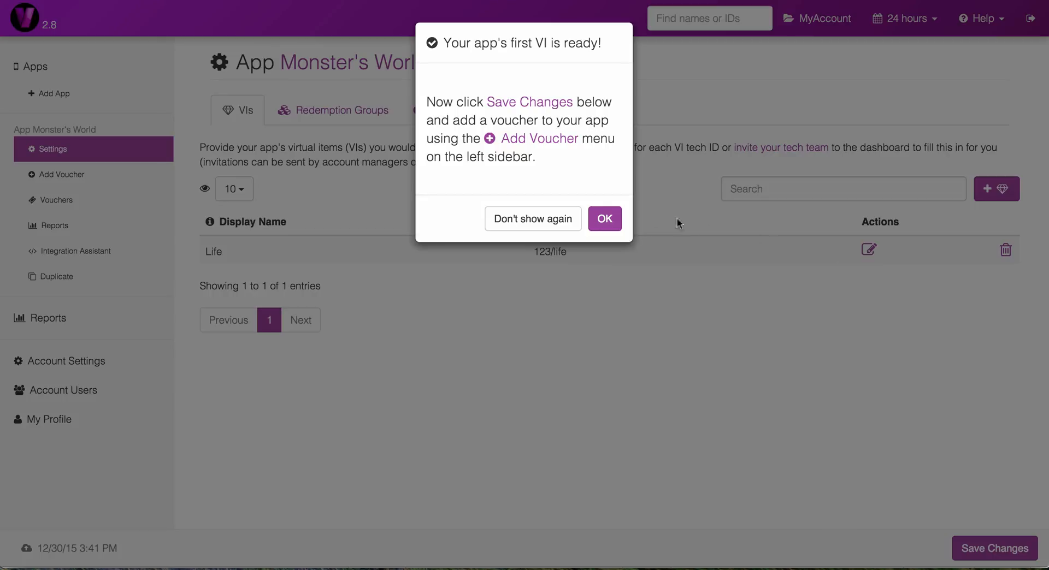
left_click(606, 218)
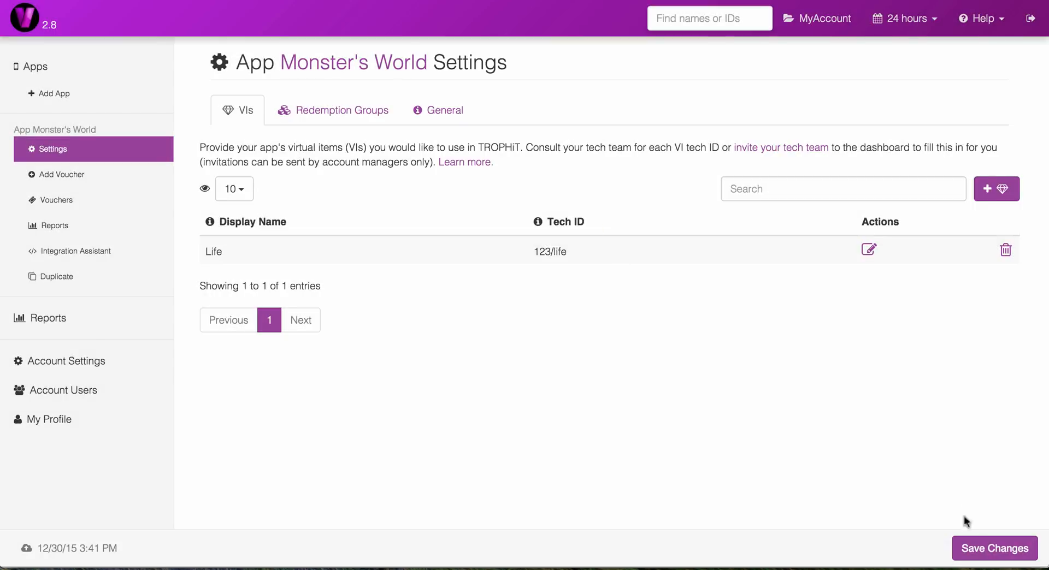
left_click(972, 547)
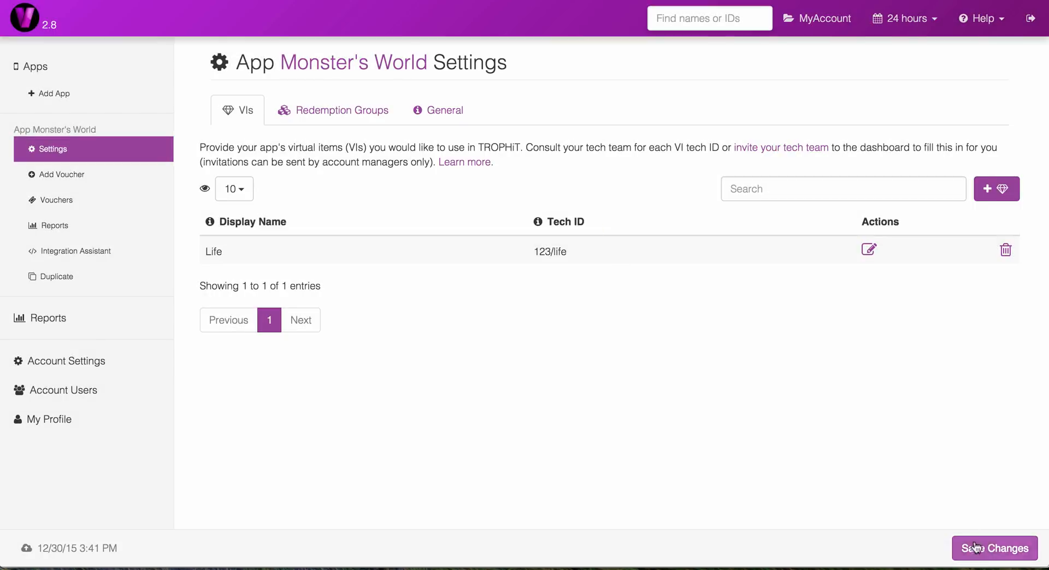
Step: Start a new voucher for Monster's World and add a quantity of 1 Life to its value
left_click(77, 174)
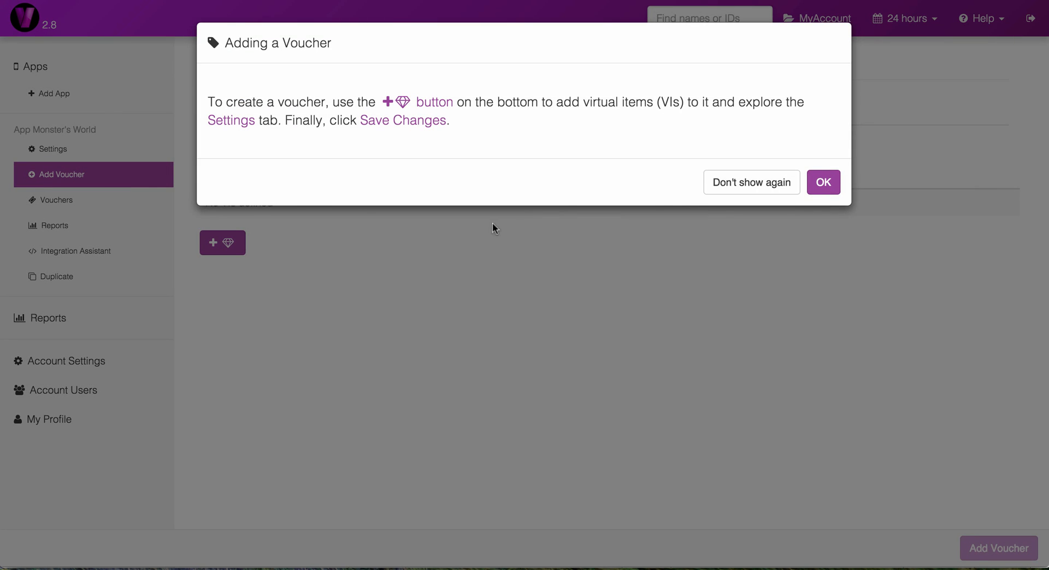
left_click(816, 186)
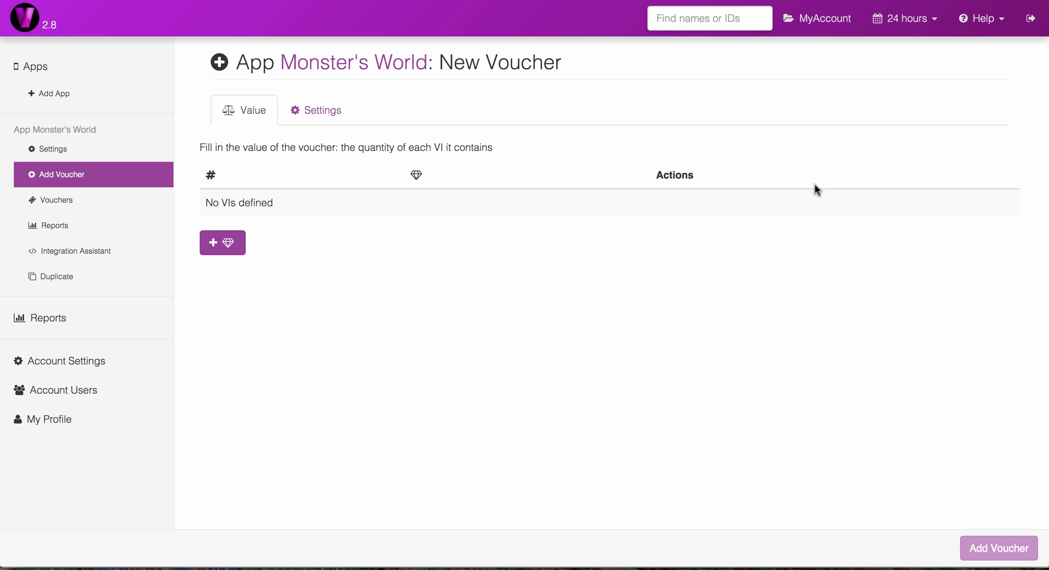
left_click(232, 240)
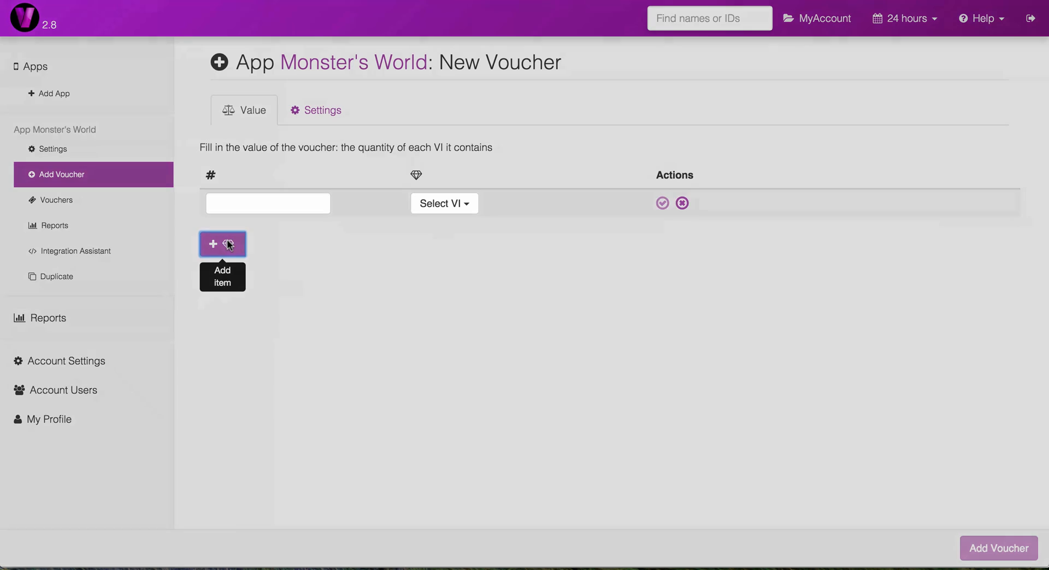
type("1")
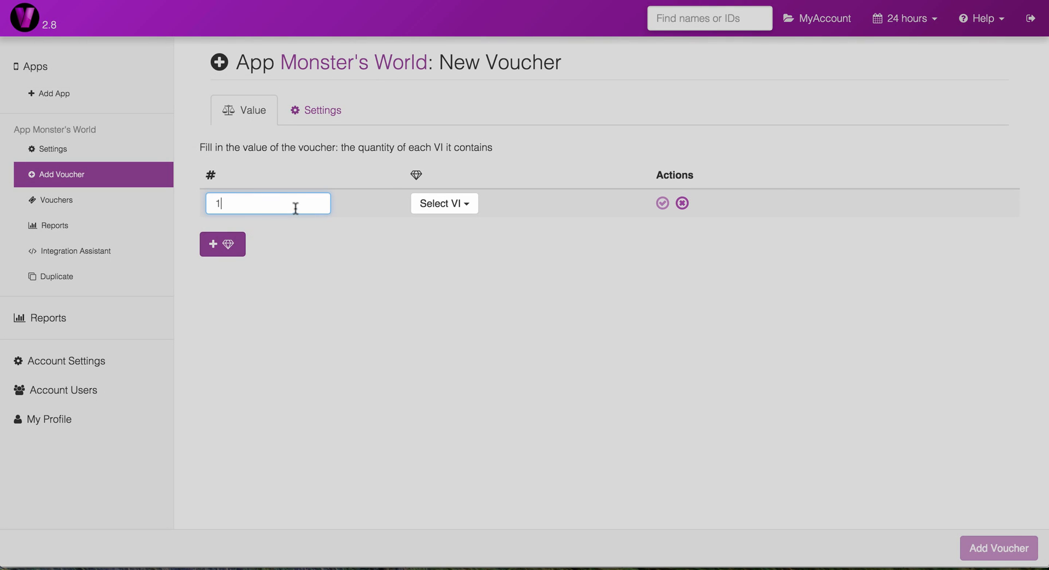
left_click(437, 204)
left_click(434, 230)
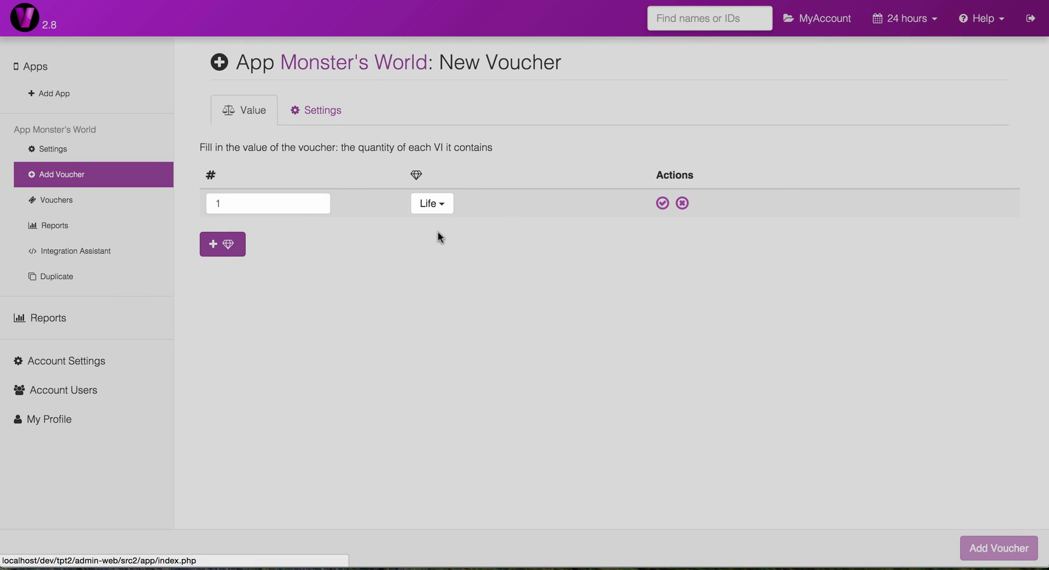
left_click(662, 203)
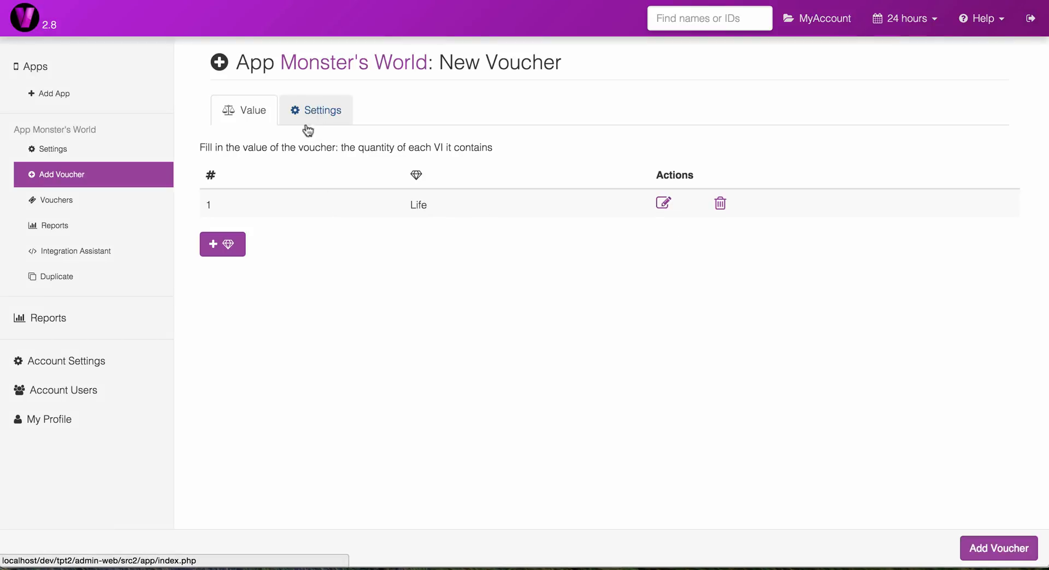
Step: Set the voucher to never expire and to be anonymous, and add it to the app
left_click(320, 112)
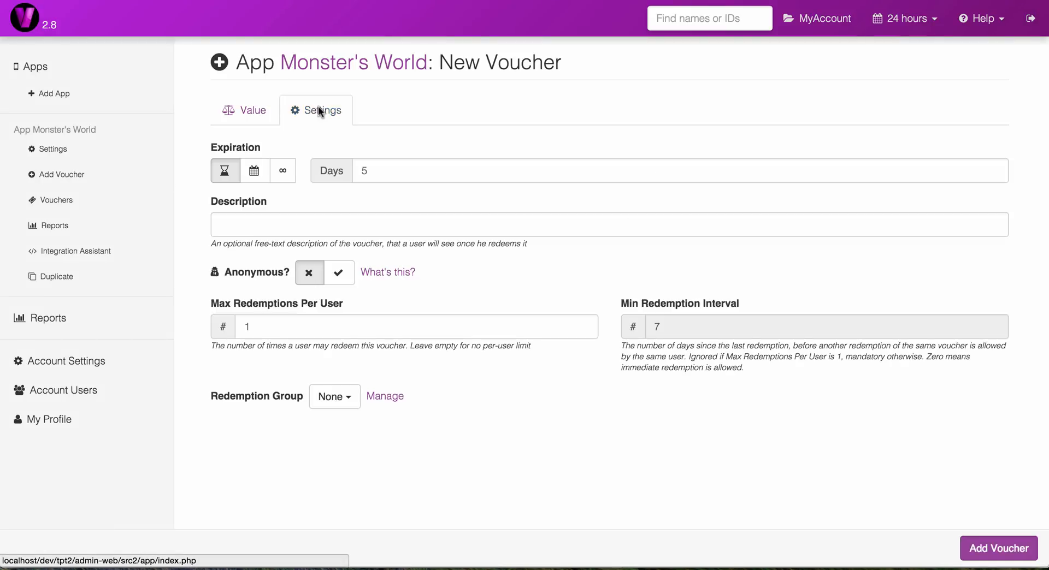
left_click(284, 169)
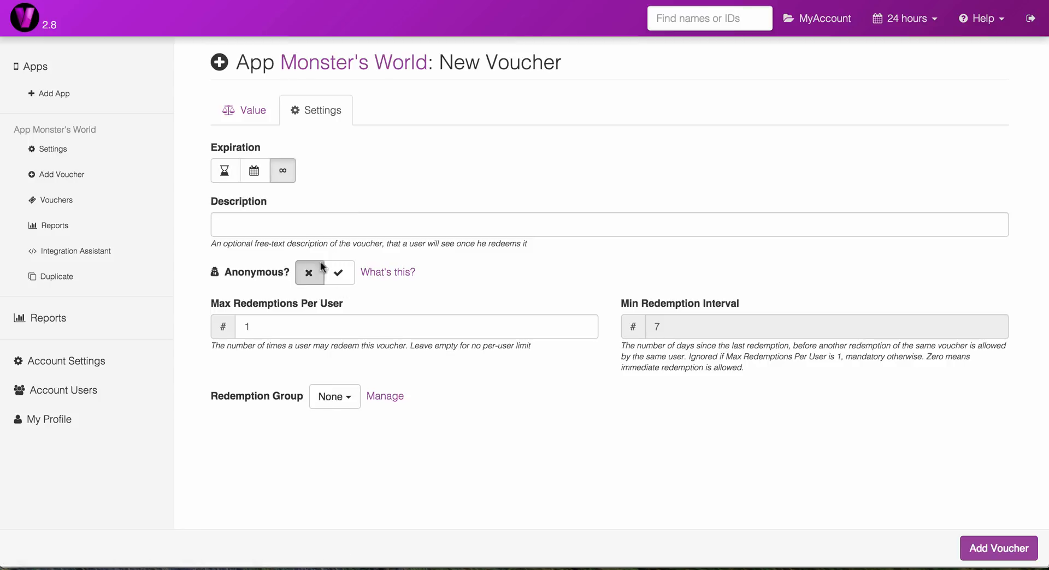
left_click(336, 276)
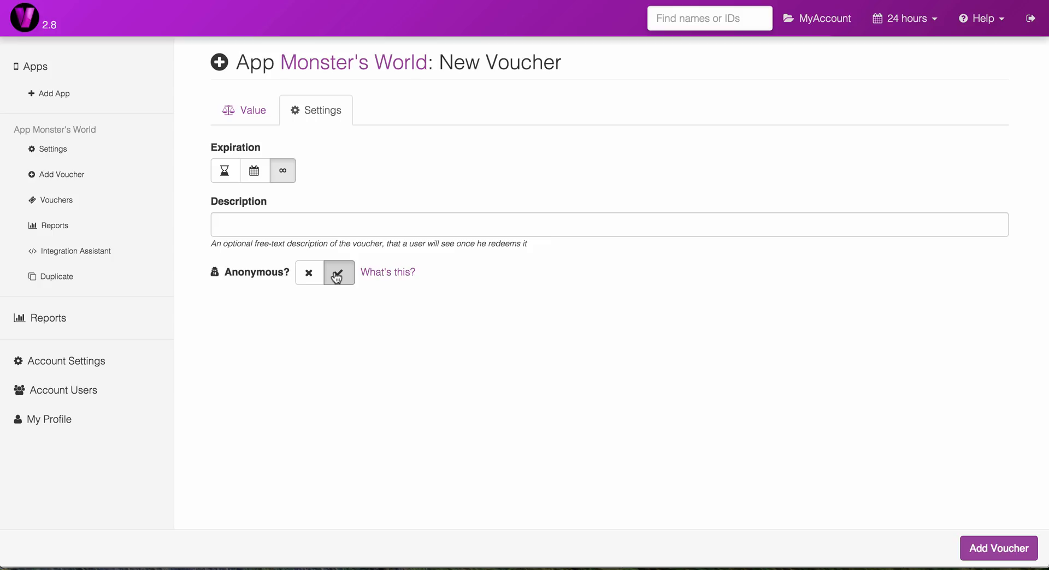
left_click(986, 549)
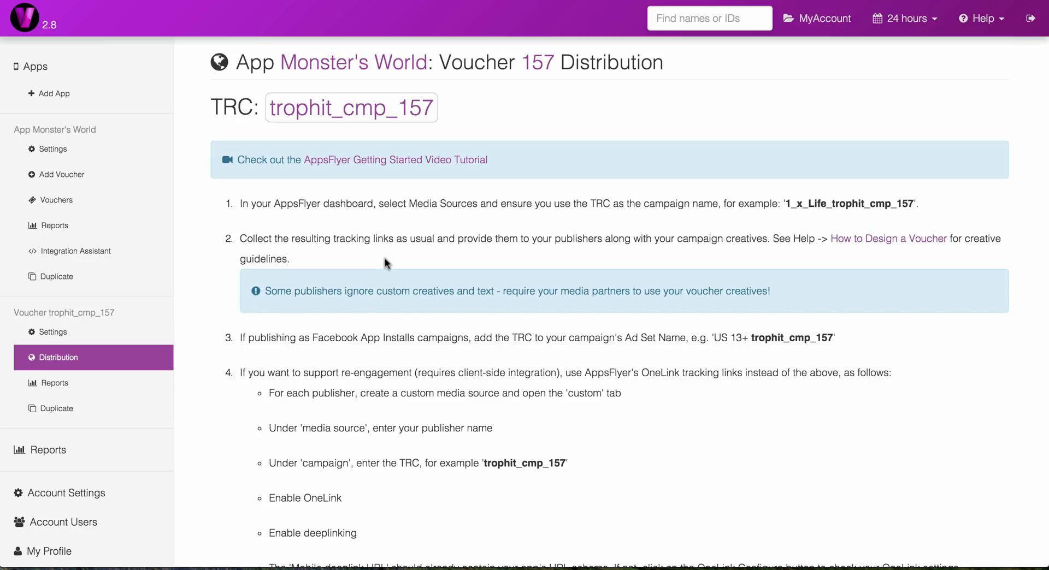
Step: Open the app's Integration Assistant and download the TrophitAttributionHandler class for PHP
left_click(94, 253)
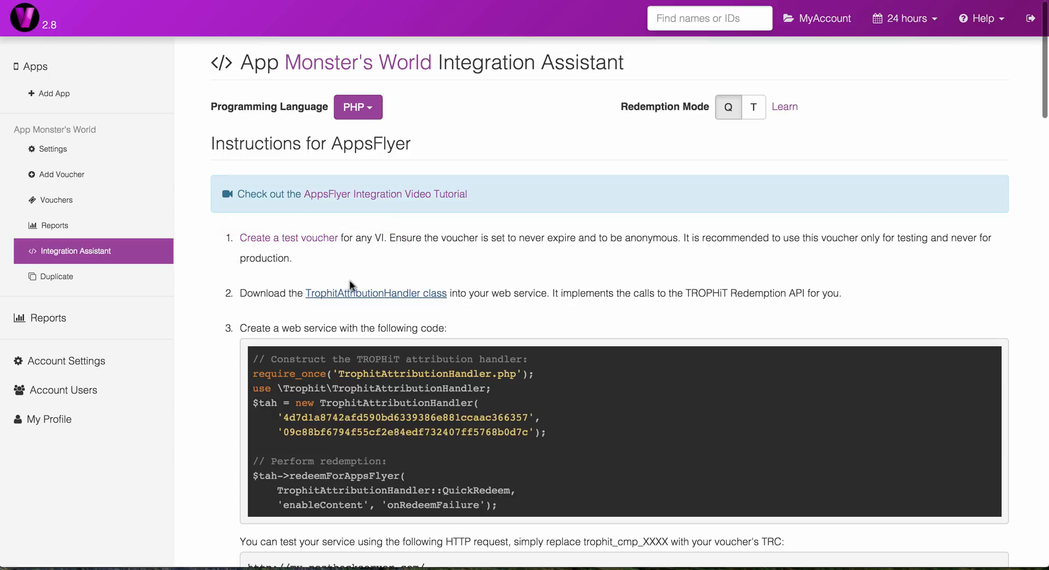
left_click(347, 294)
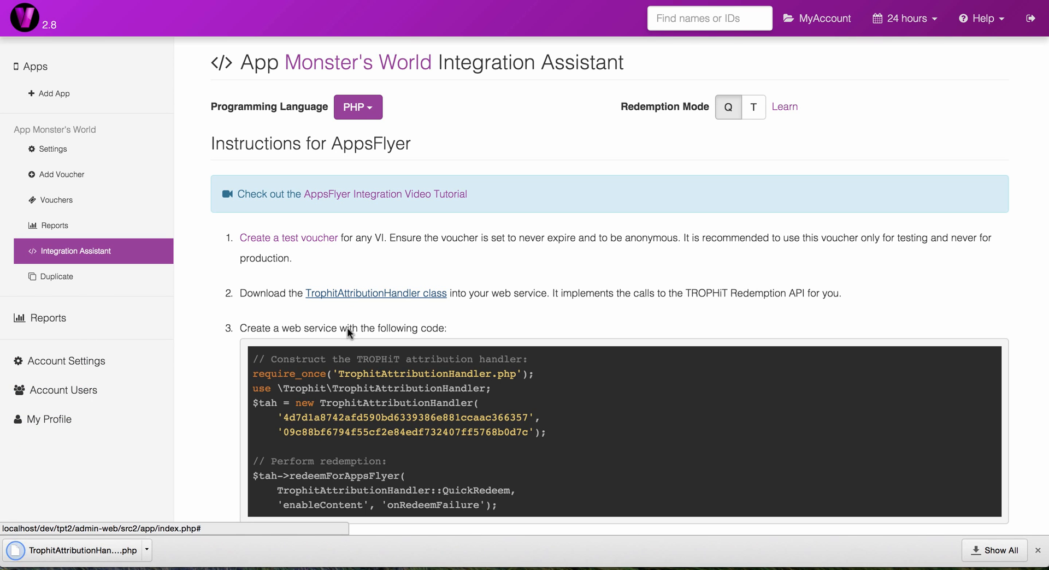
Step: Examine the web service code that constructs the attribution handler and performs redemption, plus the sample HTTP test request
scroll(346, 332, "down", 2)
scroll(358, 404, "down", 3)
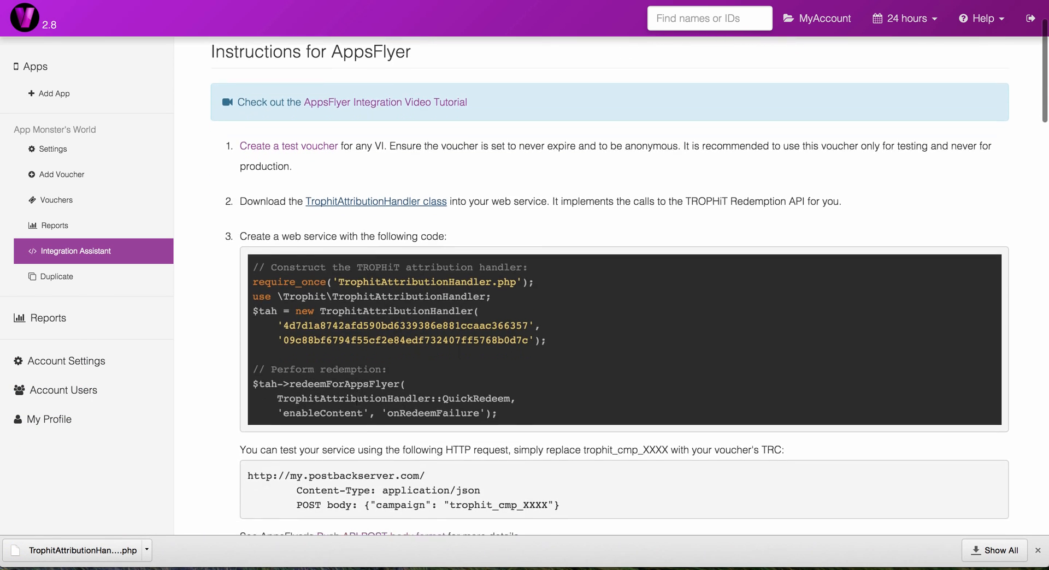
scroll(356, 404, "down", 2)
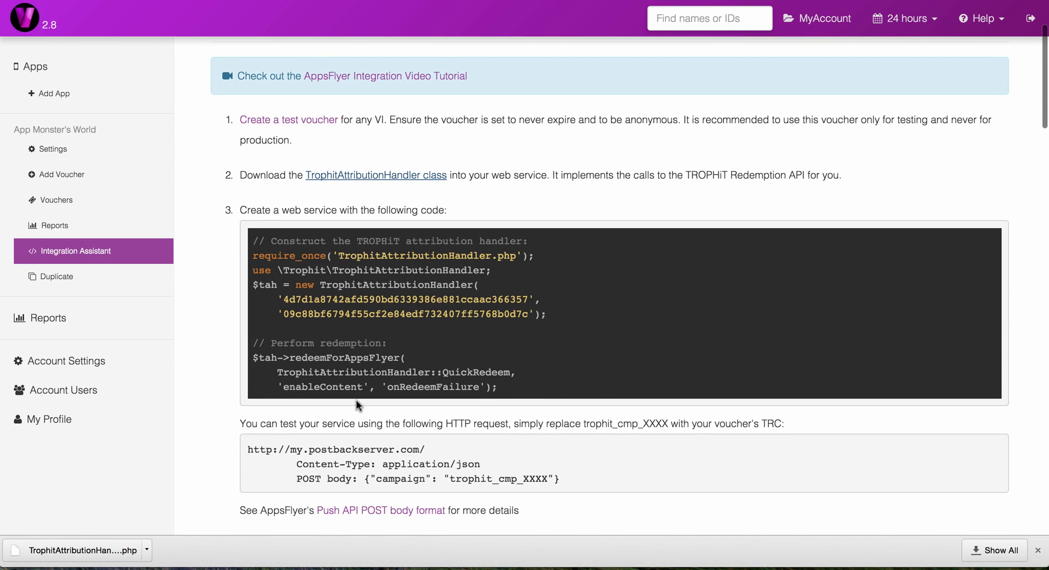
triple_click(326, 271)
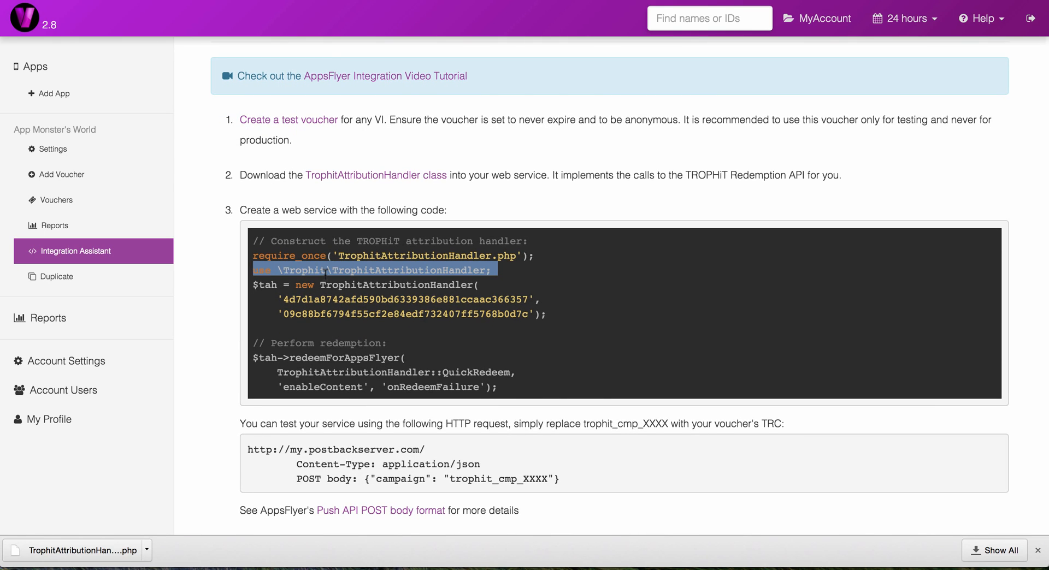
left_click_drag(336, 314, 254, 285)
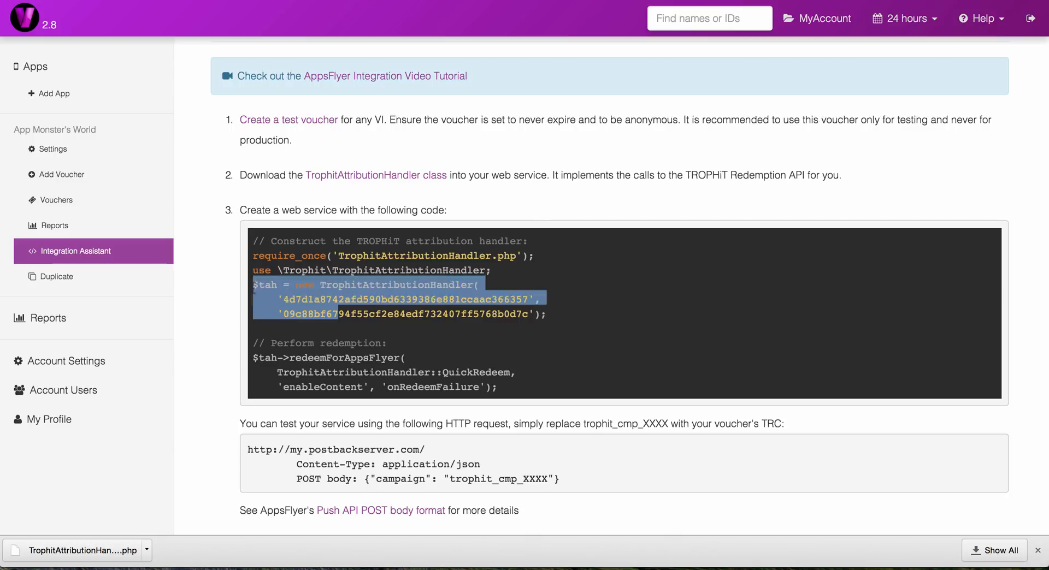
left_click(285, 324)
double_click(311, 357)
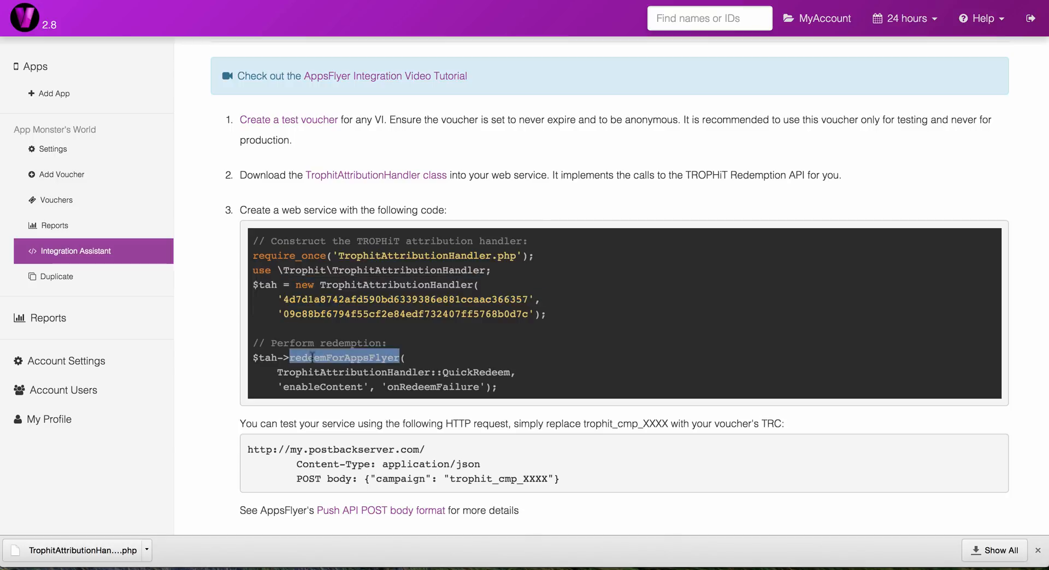
left_click(312, 377)
double_click(311, 382)
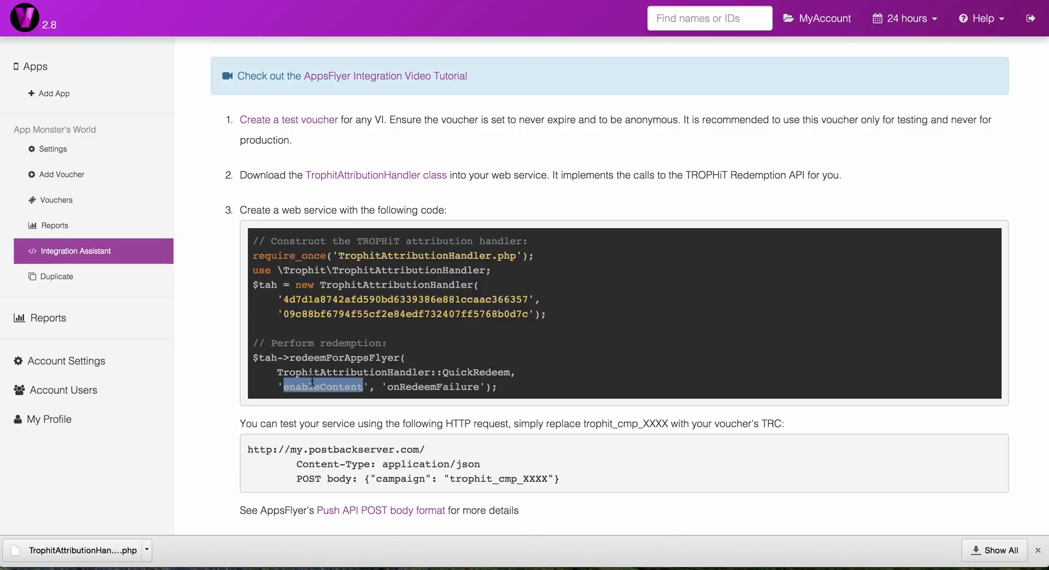
left_click(312, 382)
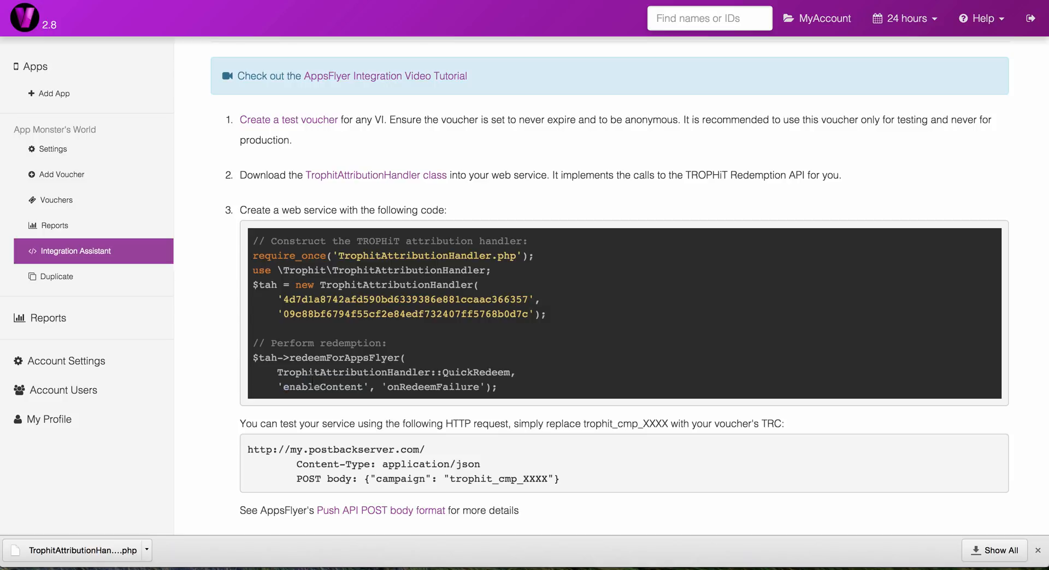
left_click_drag(563, 480, 248, 450)
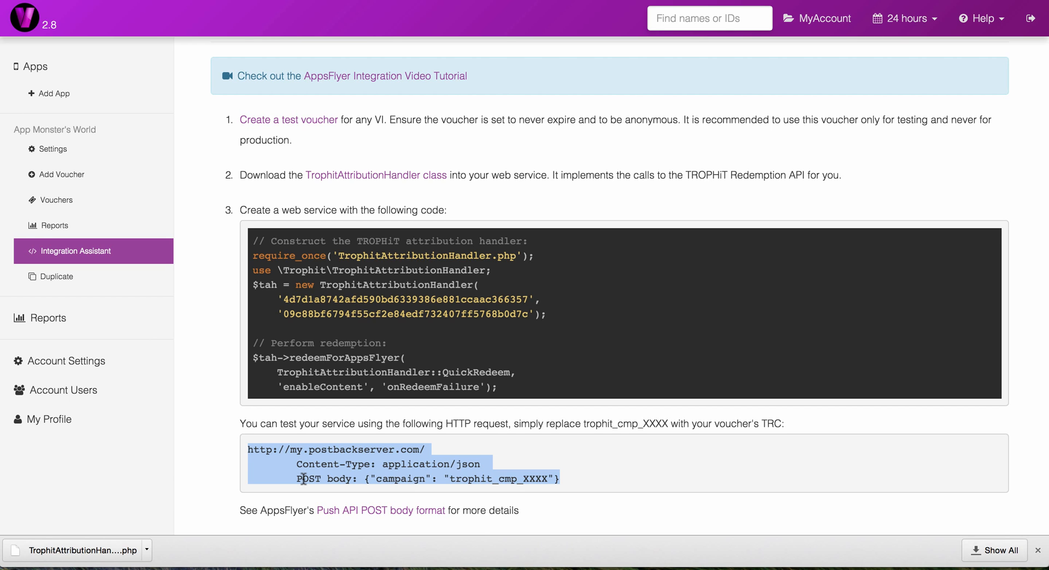
left_click(559, 346)
Step: Examine the enableContent sample code: its value quantity and type, the $enabledVoucherCodes assignment, and the $app data format
scroll(560, 346, "up", 1)
scroll(564, 355, "down", 5)
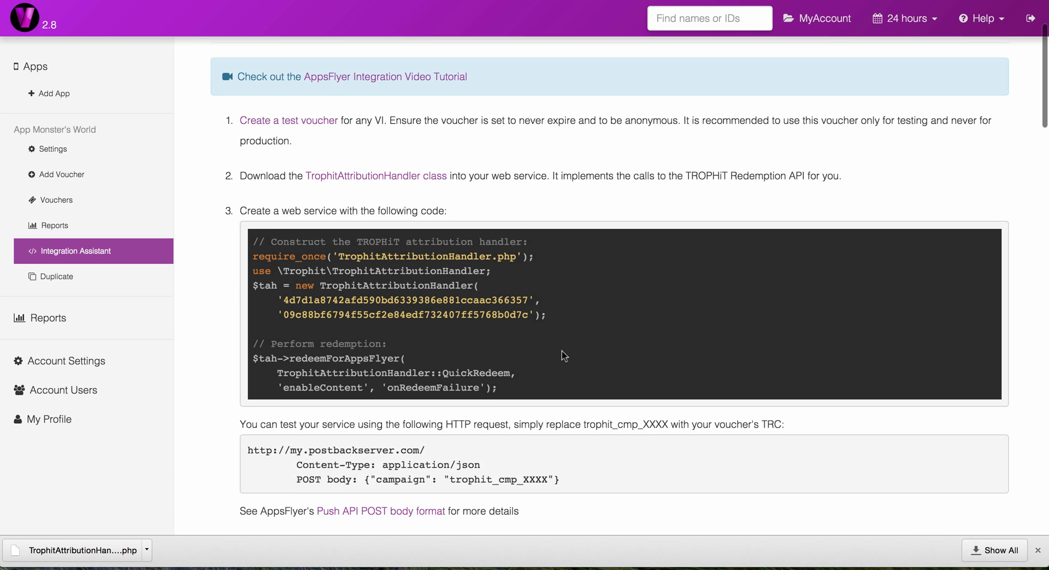
scroll(564, 356, "down", 10)
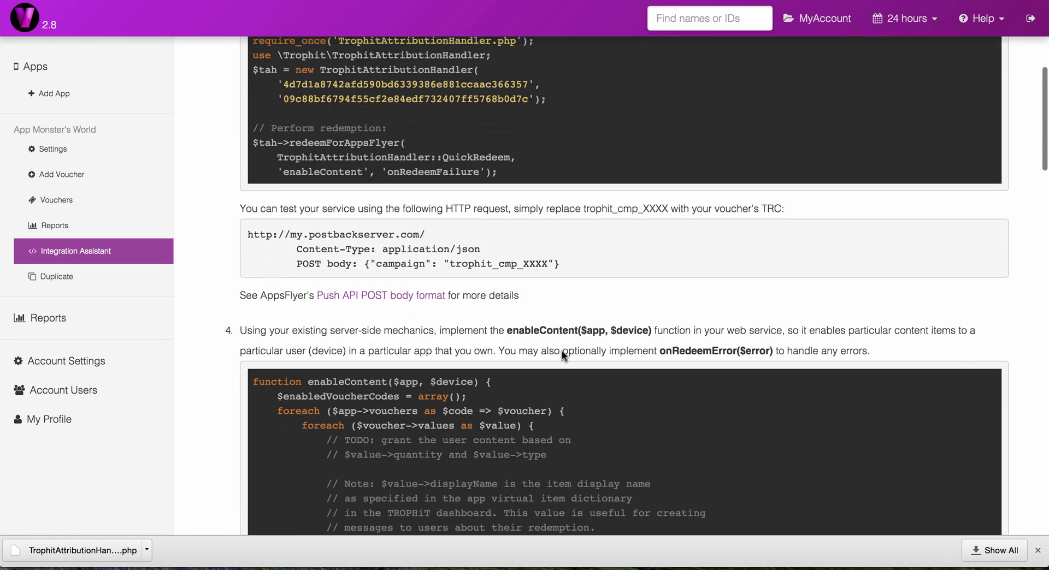
scroll(564, 355, "down", 4)
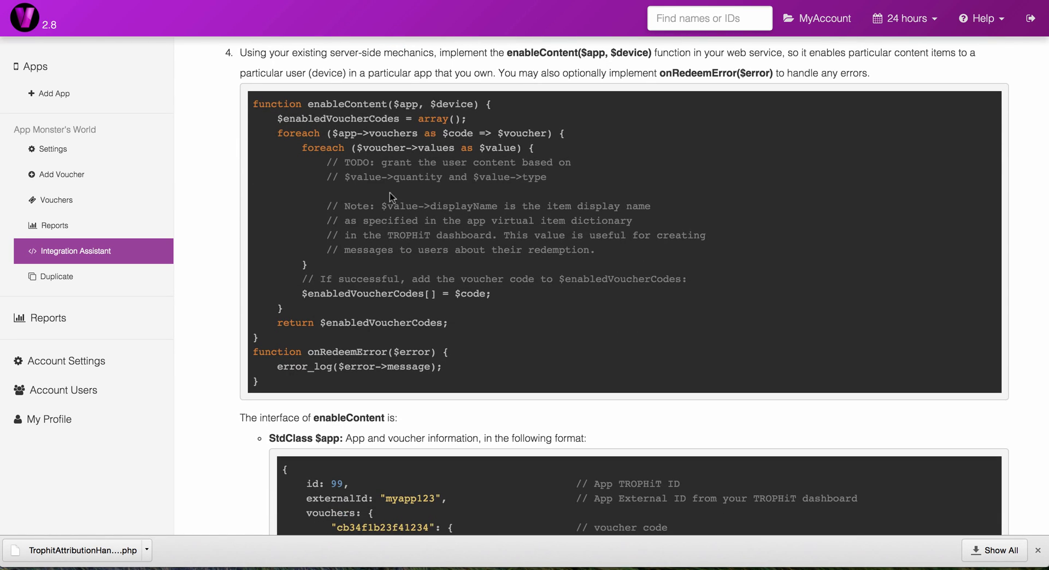
left_click_drag(344, 162, 514, 162)
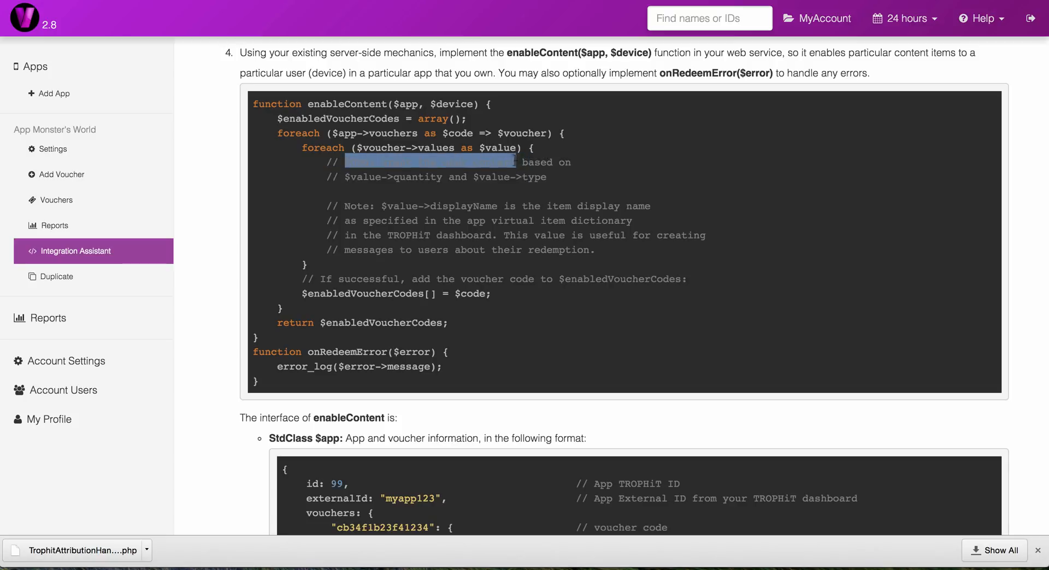
left_click(483, 179)
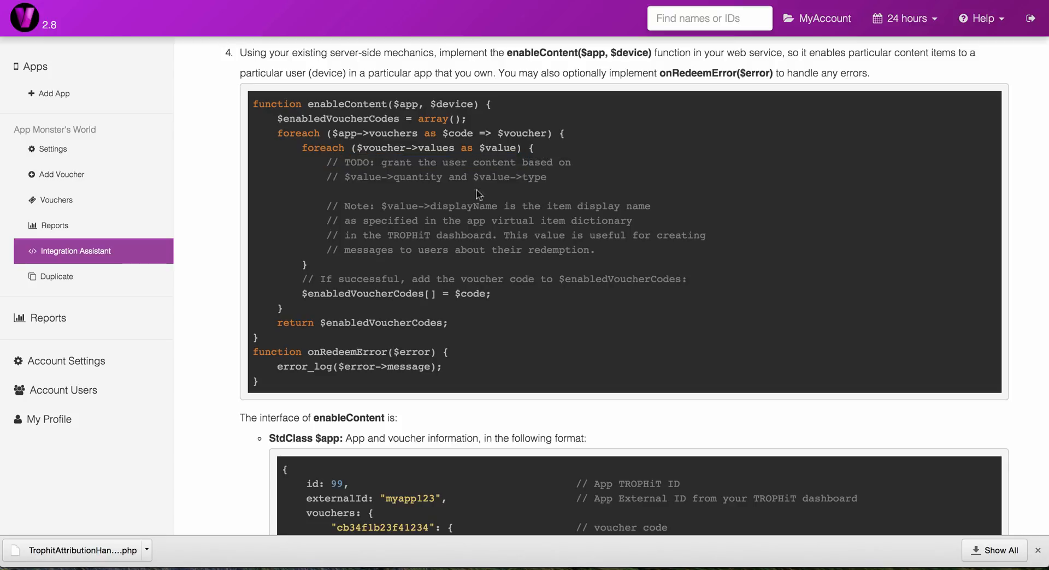
left_click_drag(345, 178, 442, 178)
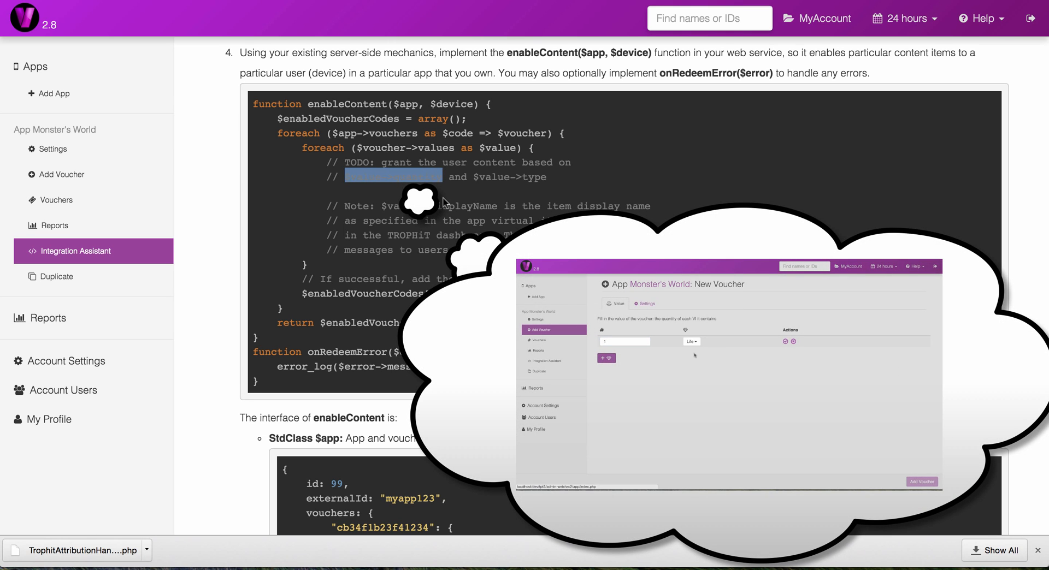
left_click(443, 202)
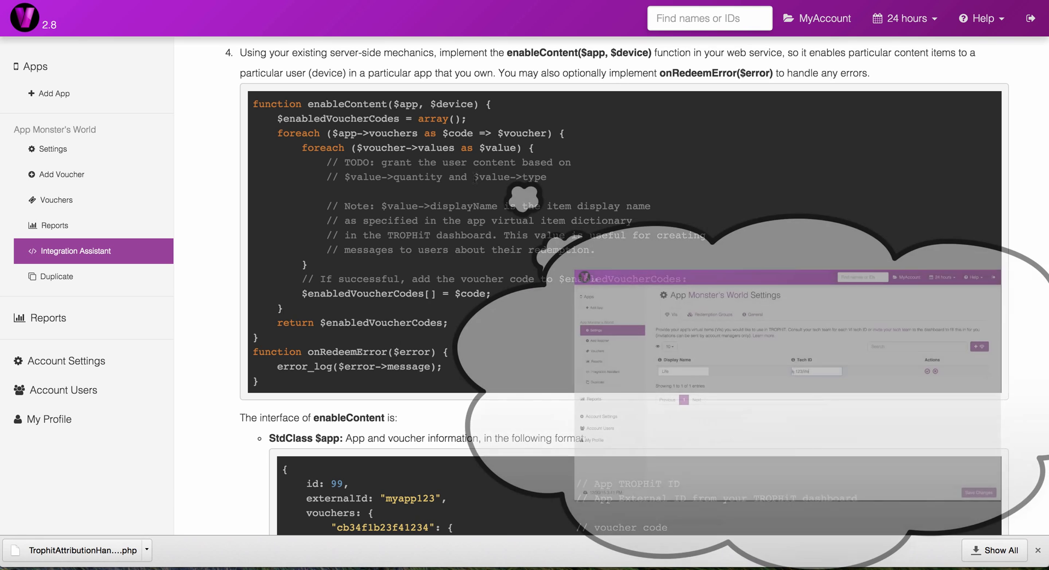
left_click_drag(475, 177, 545, 178)
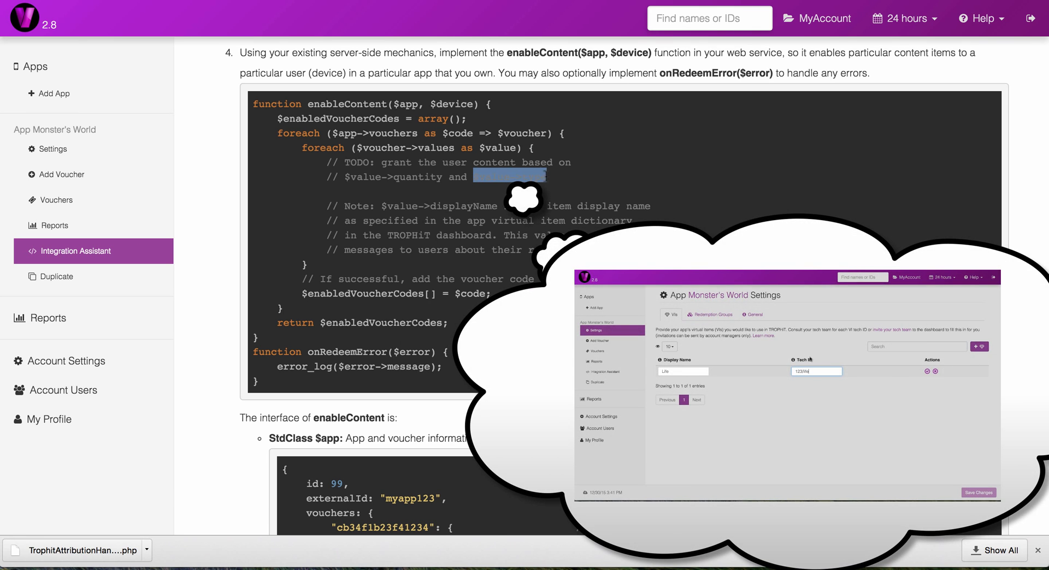
left_click(531, 192)
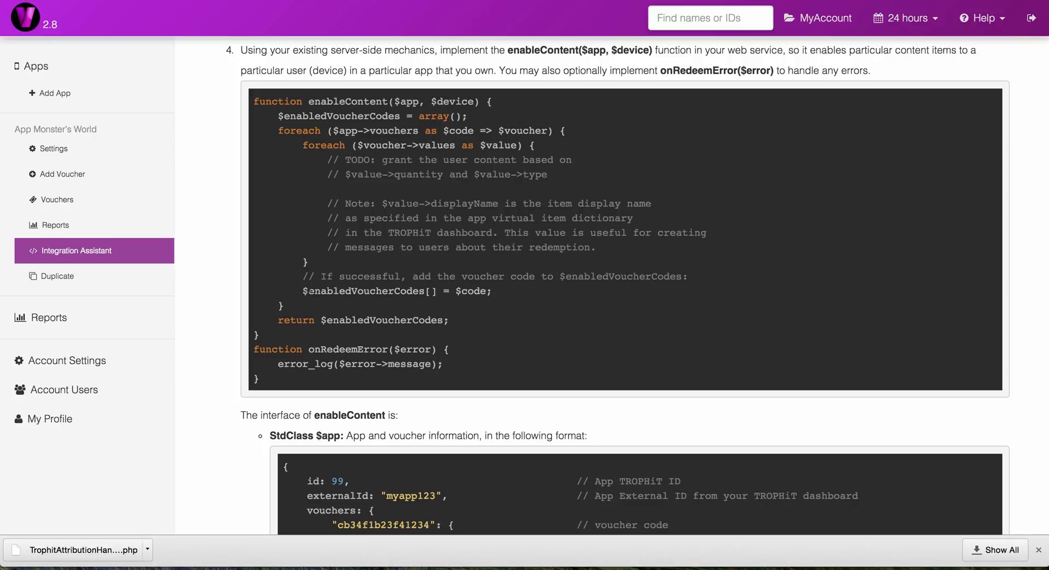
left_click_drag(302, 291, 499, 290)
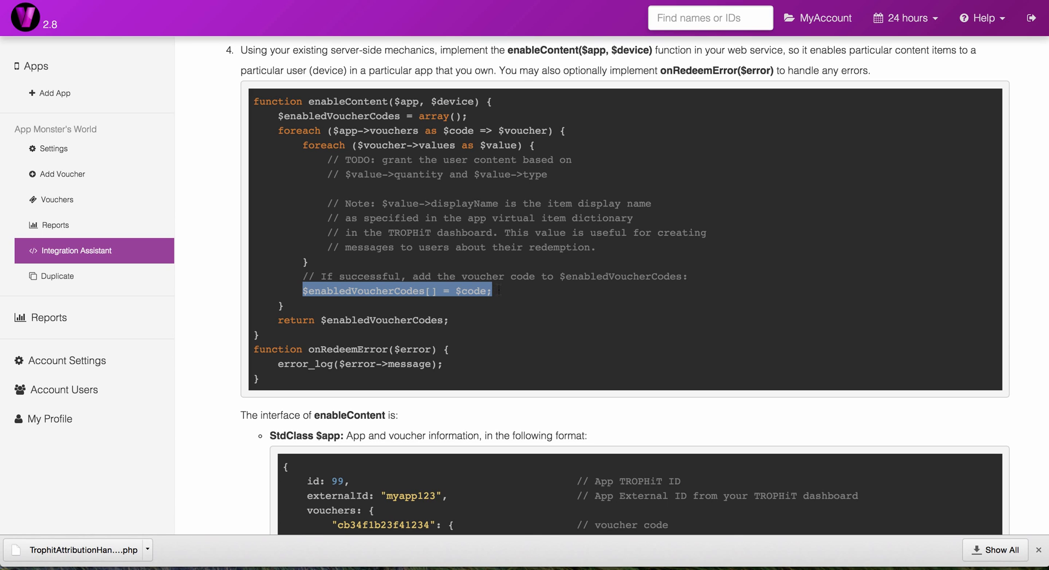
left_click(499, 289)
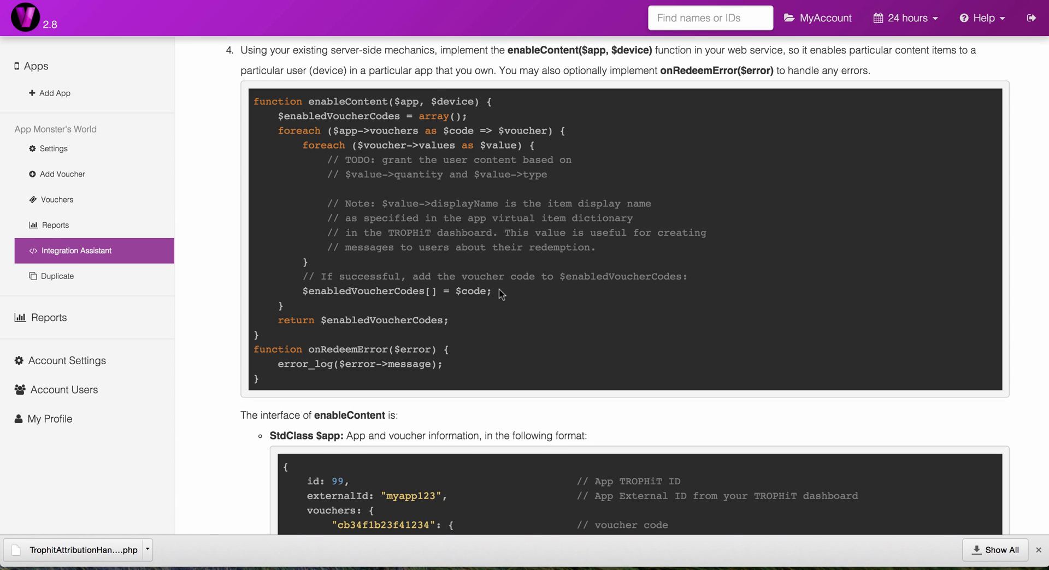
scroll(497, 388, "down", 4)
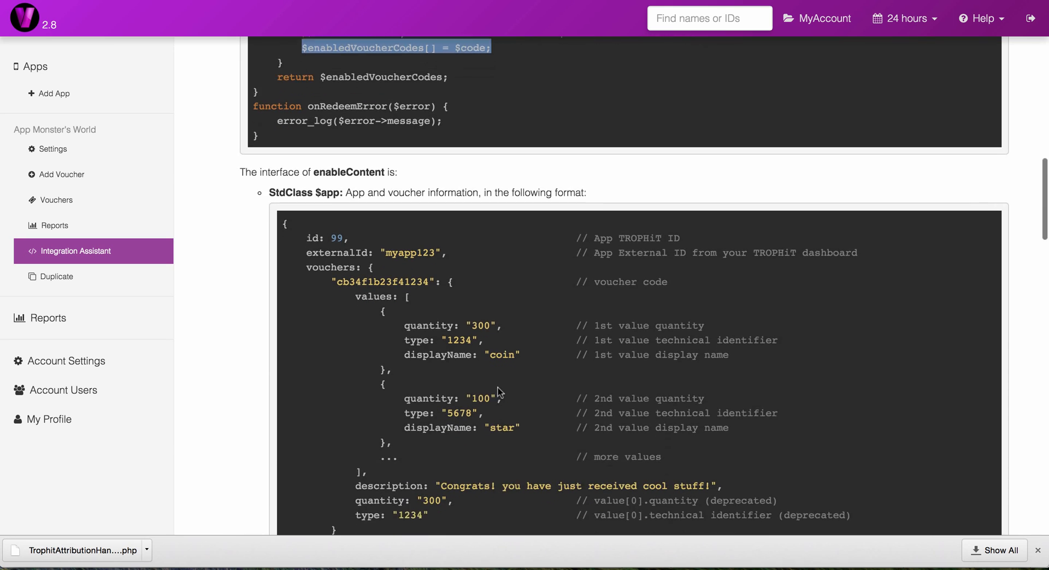
Step: Examine the $app and $device data formats and the instruction about the AppsFlyer dashboard's Installation Push API
scroll(498, 391, "down", 3)
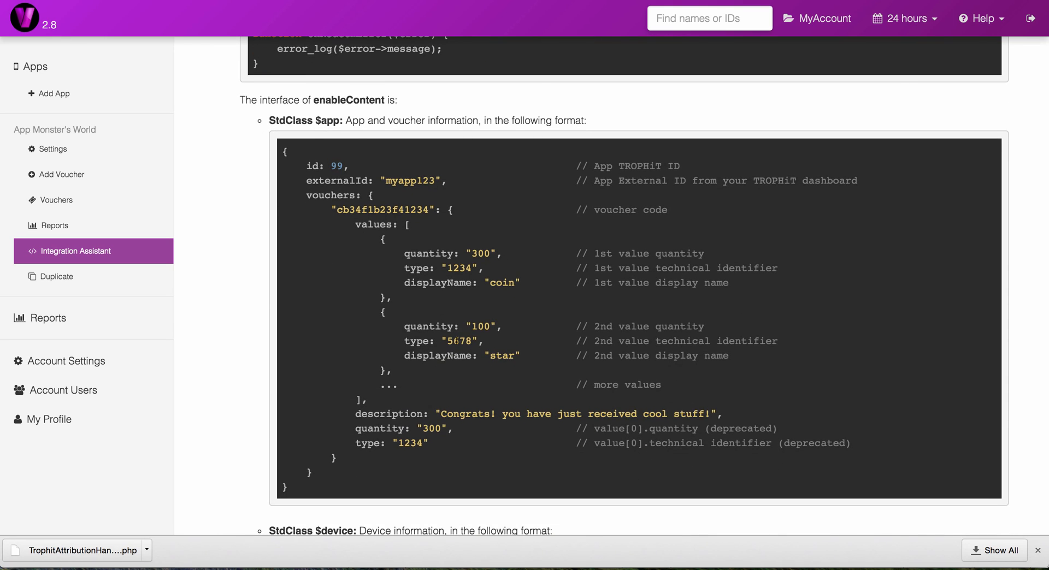
scroll(453, 357, "down", 2)
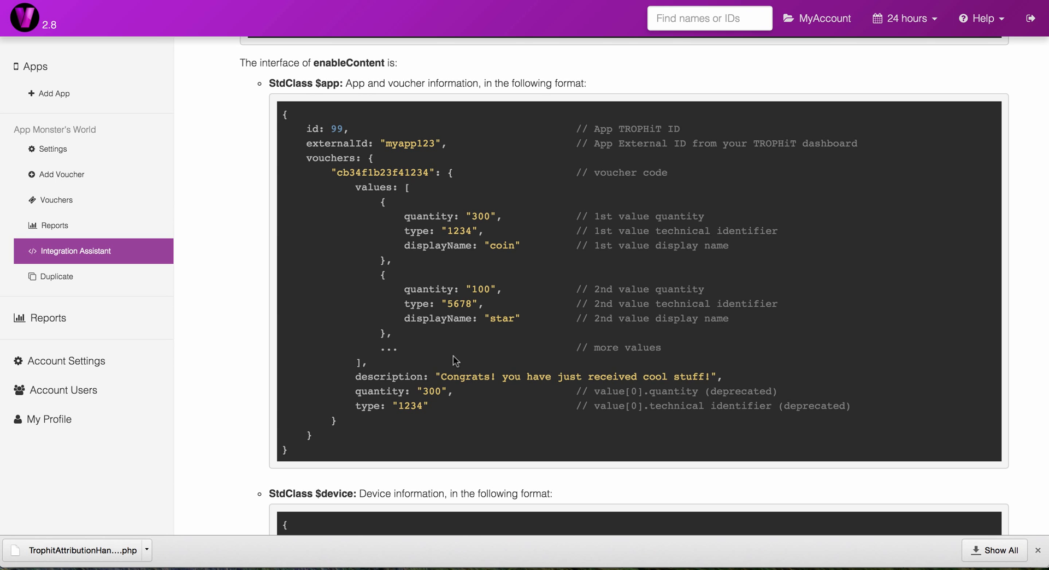
scroll(452, 360, "down", 7)
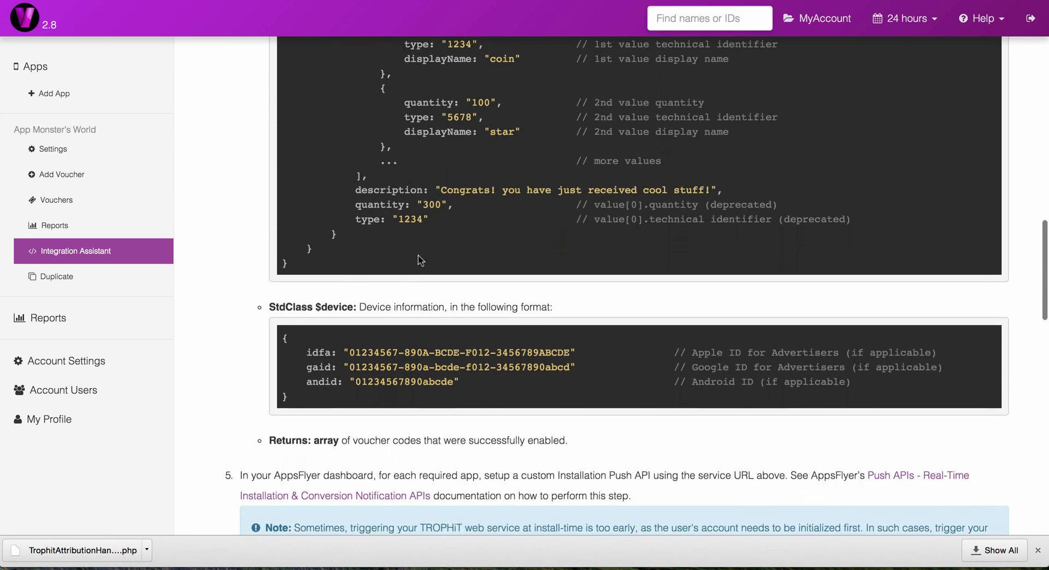
scroll(420, 260, "down", 6)
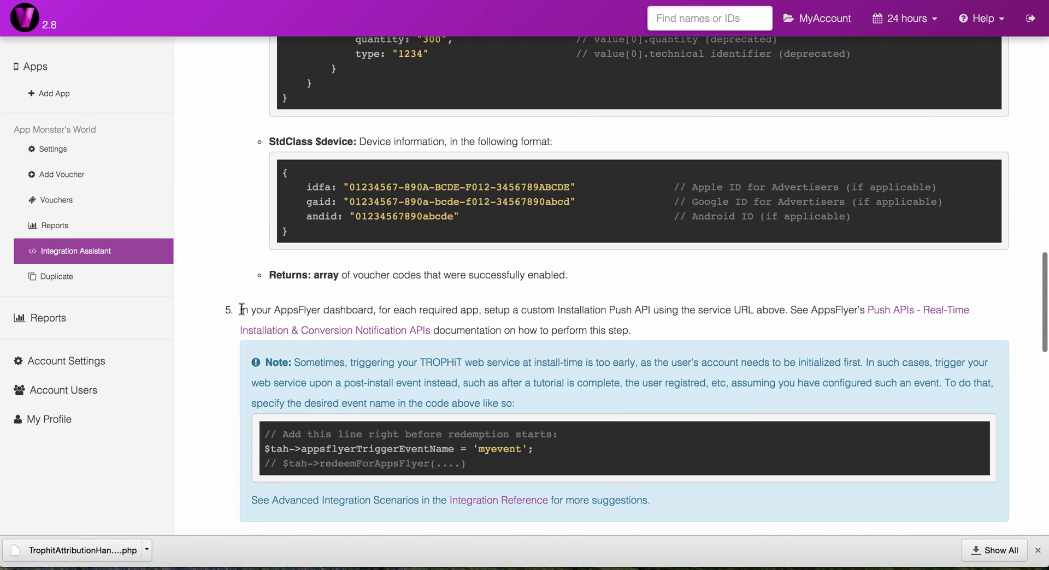
left_click_drag(241, 310, 372, 308)
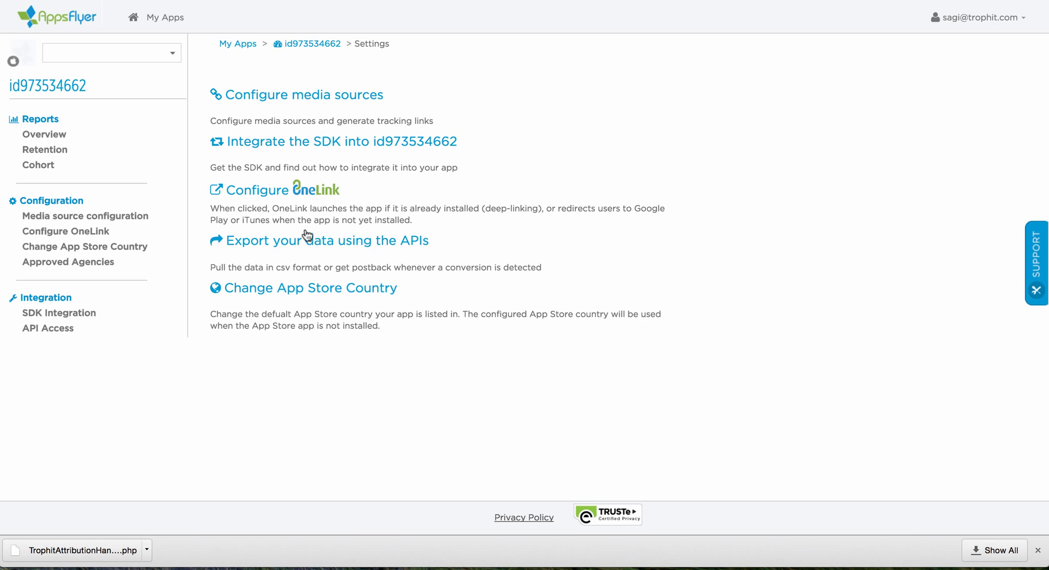
left_click(306, 240)
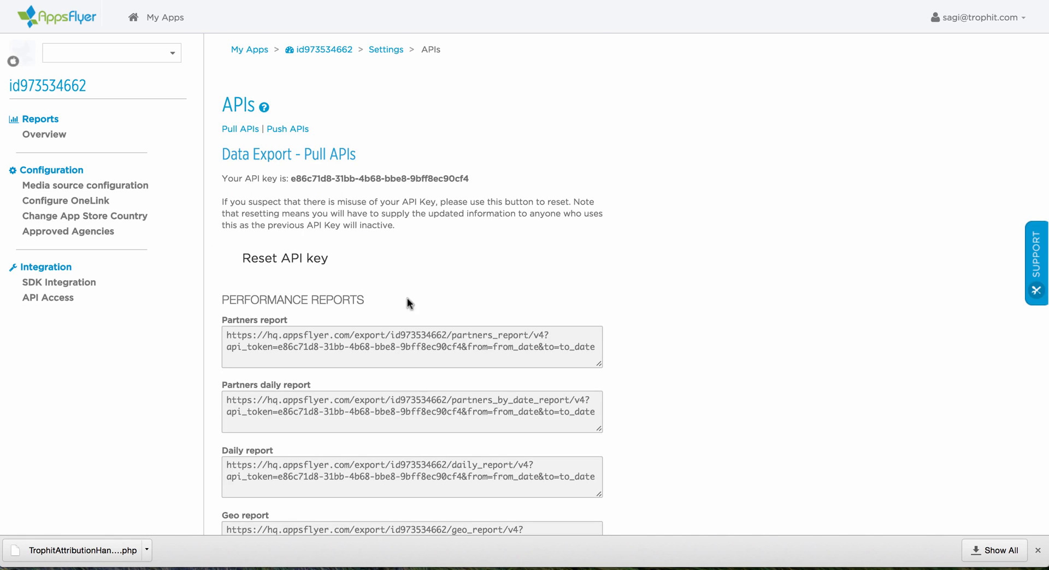
scroll(408, 303, "down", 20)
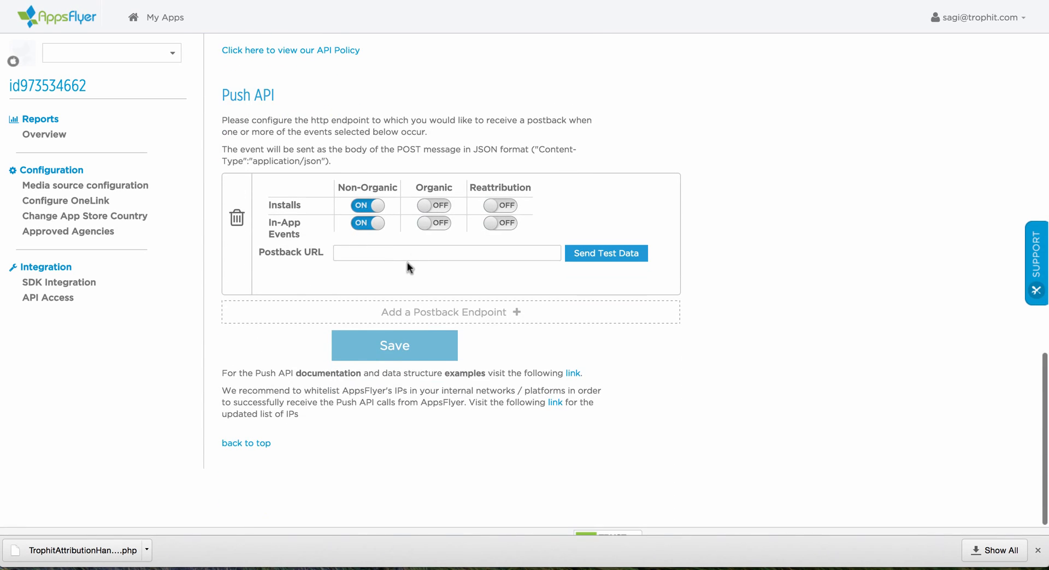
left_click(407, 254)
type("https://mypostb")
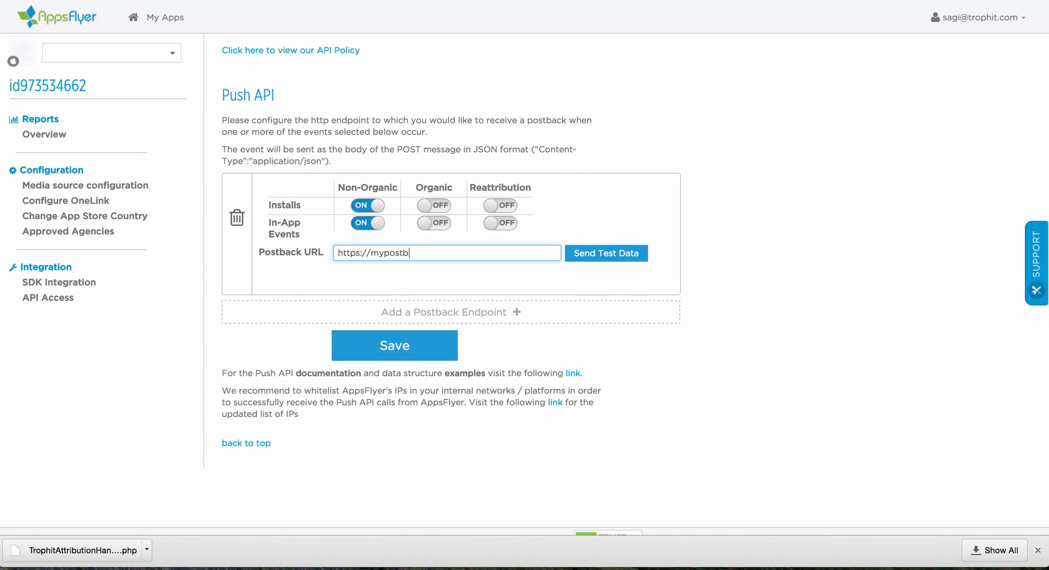
type("ackserver.com/trophit_redemption.php")
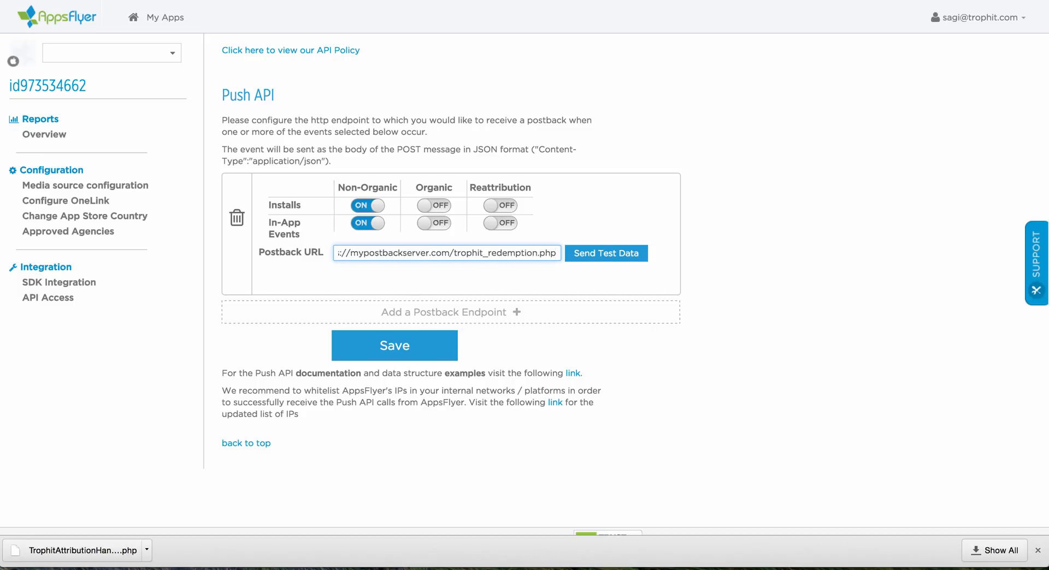
left_click(388, 353)
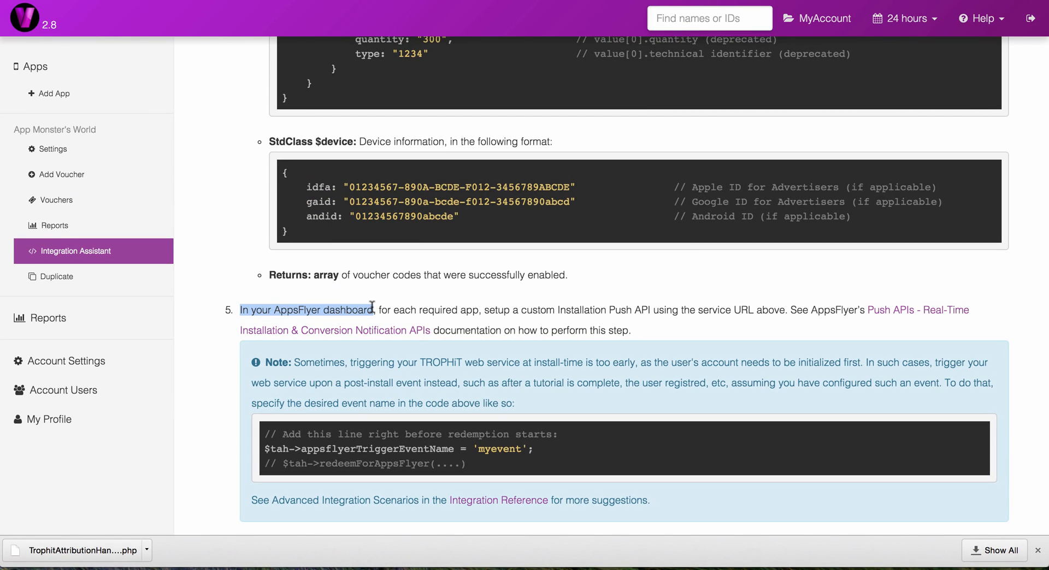
Step: Return to the TROPHiT integration instructions and open AppsFlyer's Push APIs documentation for reading
left_click_drag(558, 311, 565, 325)
left_click(568, 323)
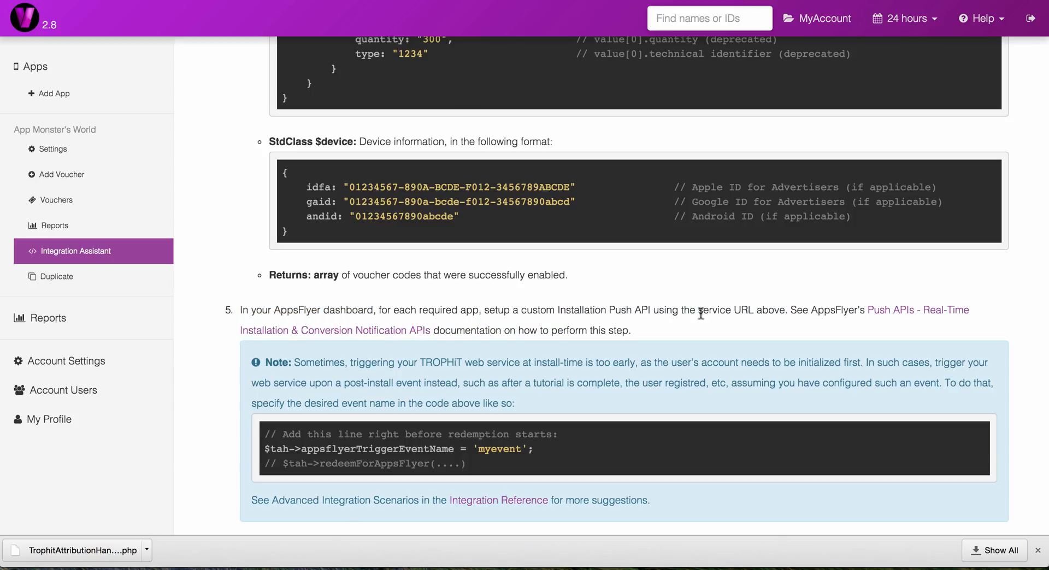
left_click(896, 313)
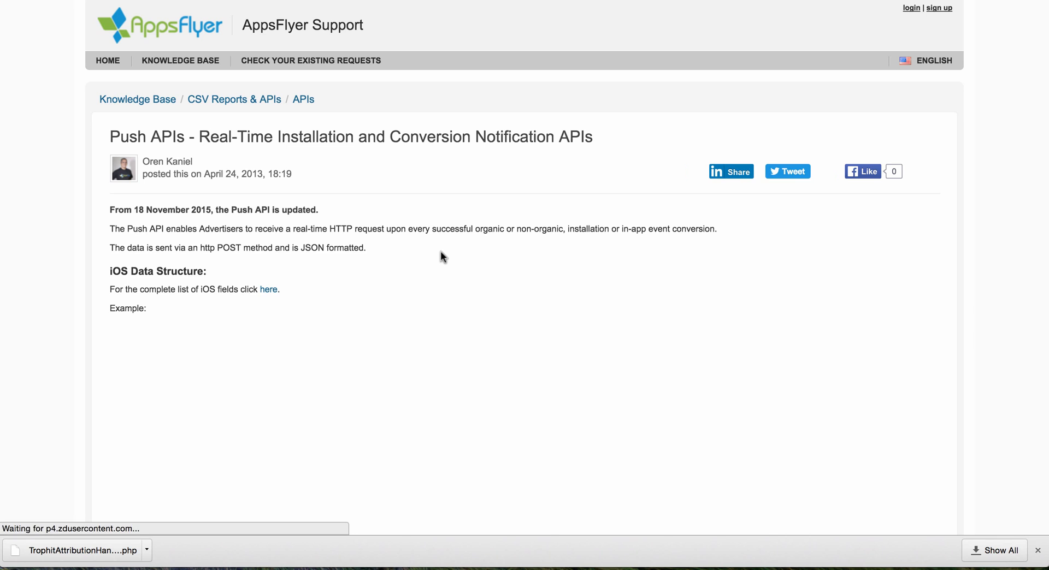
scroll(442, 257, "down", 5)
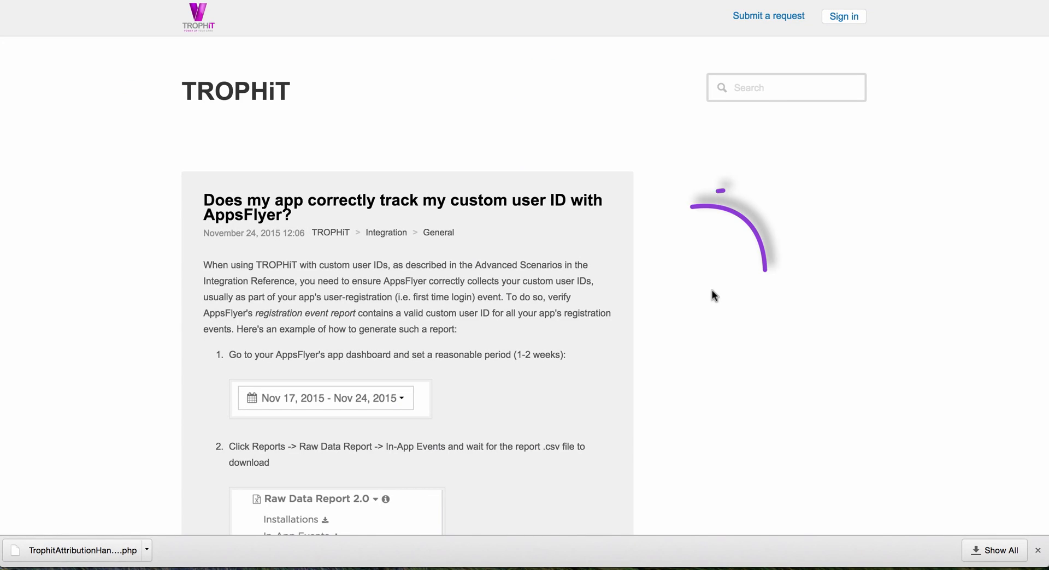
Step: Read the TROPHiT support article on checking that the app correctly tracks custom user IDs with AppsFlyer
scroll(713, 295, "down", 3)
scroll(712, 290, "down", 5)
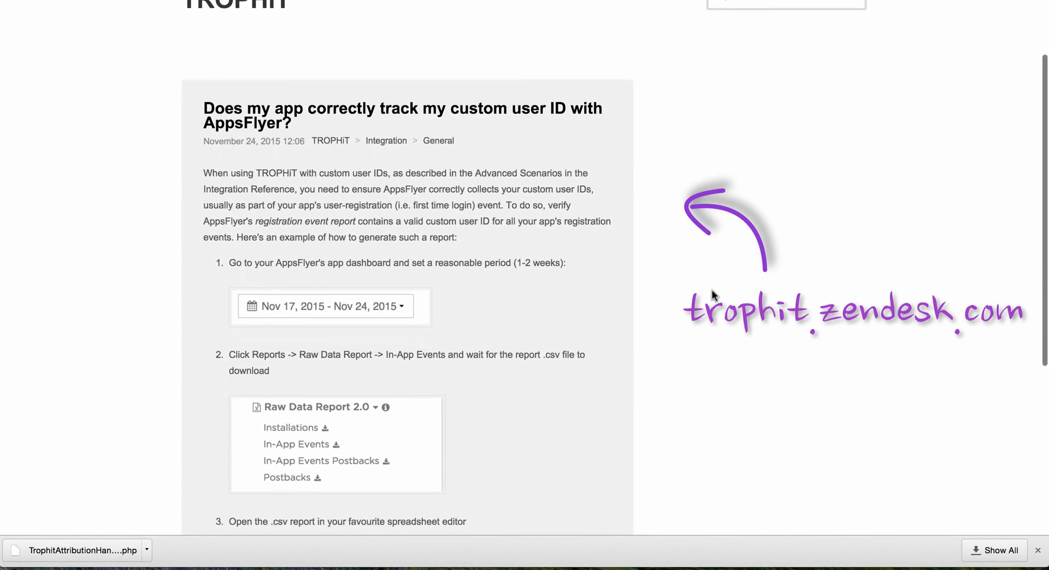
scroll(712, 291, "down", 5)
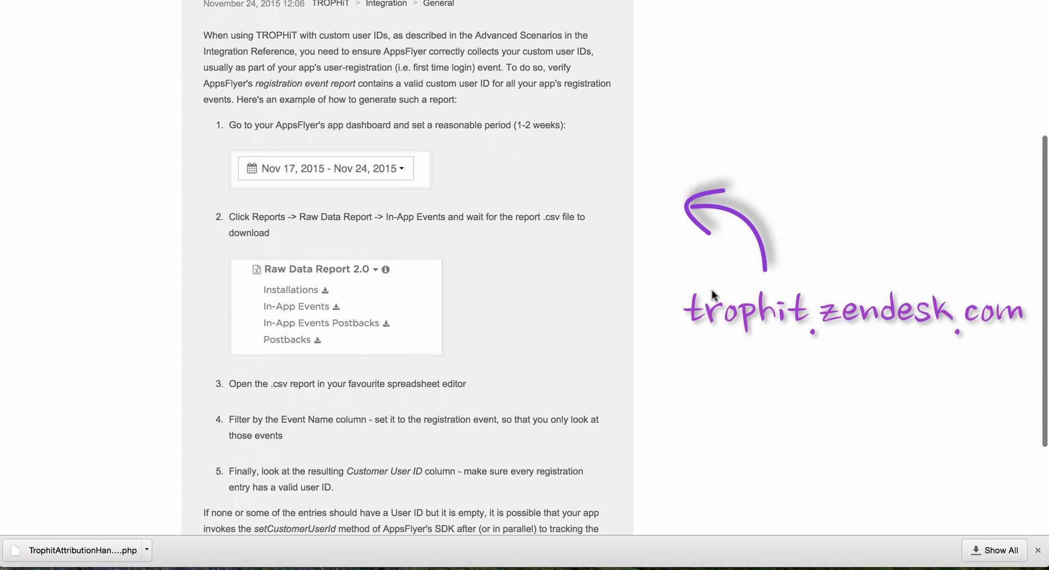
scroll(712, 290, "down", 1)
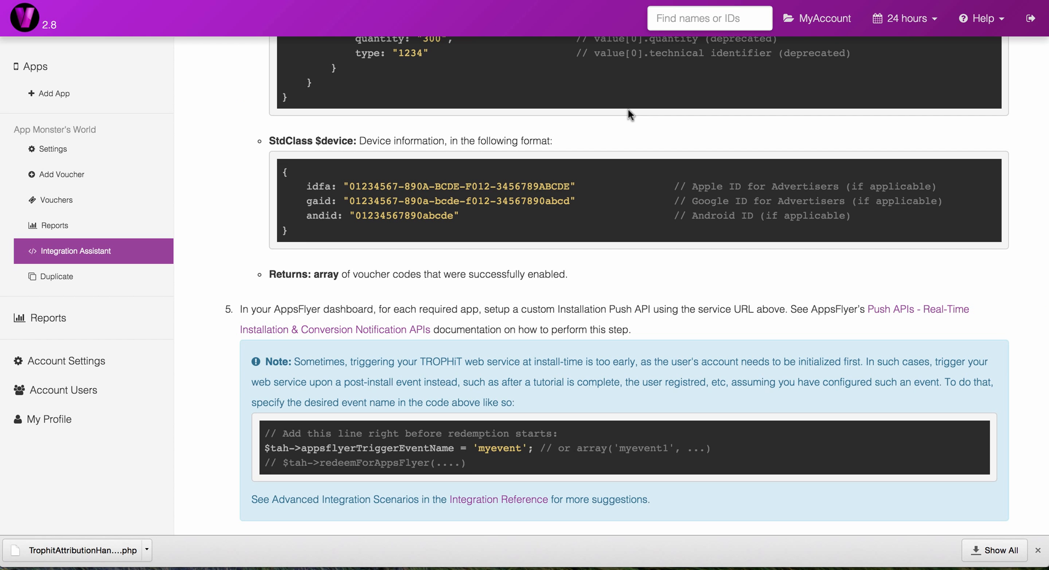
Step: Examine the trigger event note and the Integration Testing instructions, starting with the test voucher's Distribution instructions
scroll(628, 112, "down", 5)
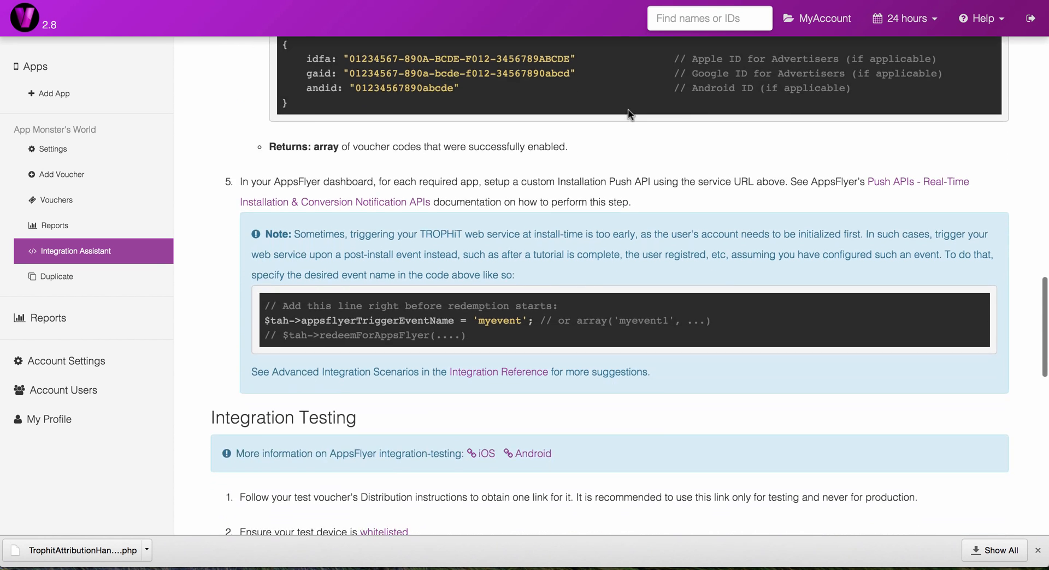
scroll(628, 113, "down", 7)
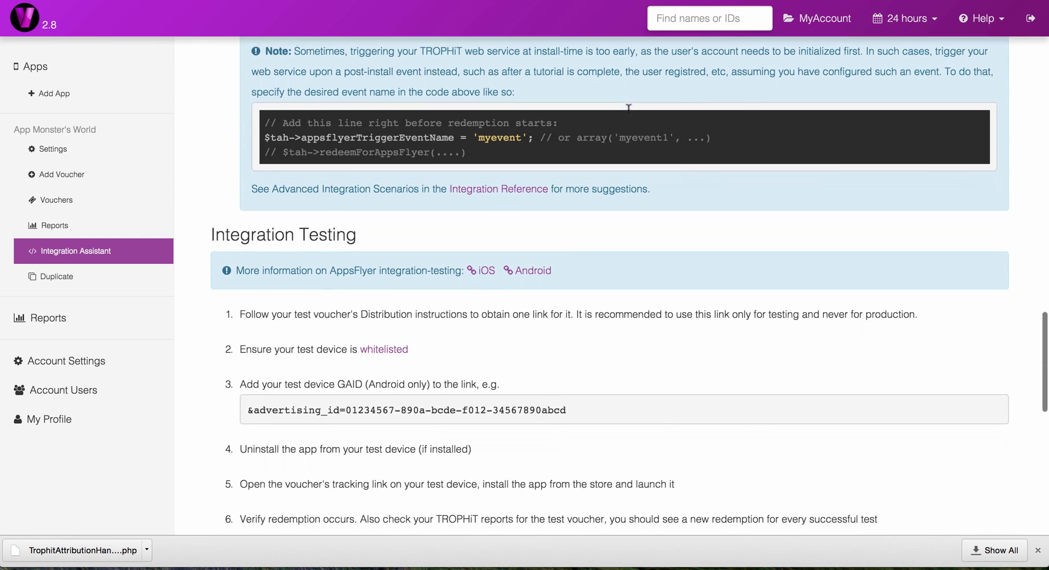
scroll(628, 109, "down", 3)
scroll(628, 110, "up", 2)
scroll(628, 112, "down", 1)
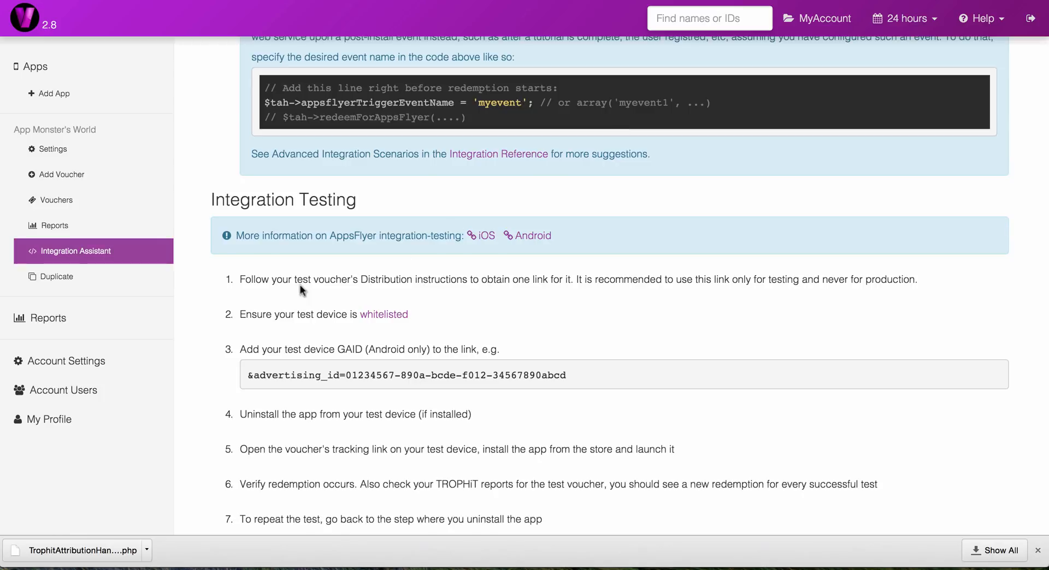
left_click_drag(242, 280, 466, 283)
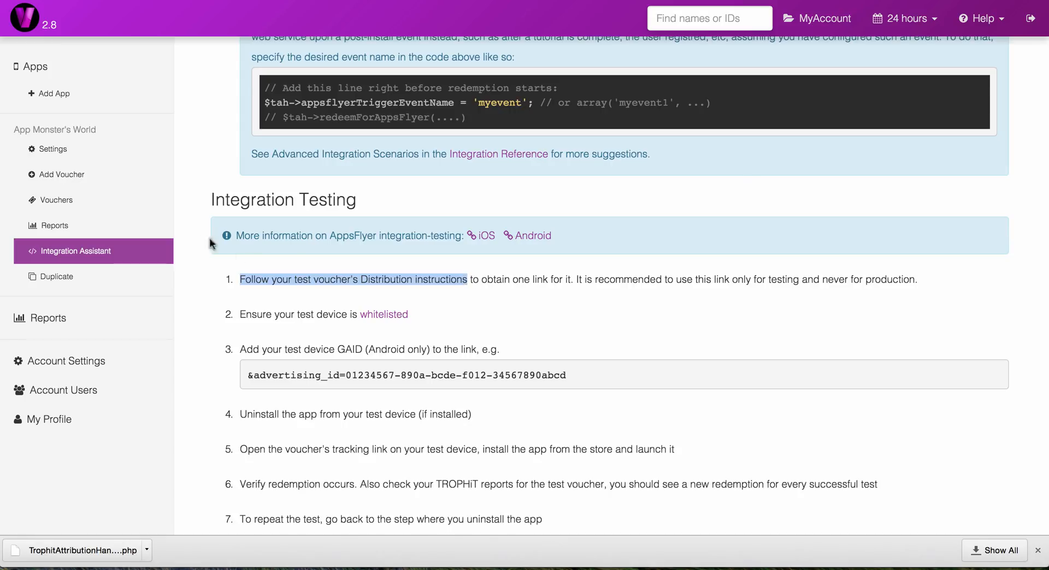
Step: Open the Distribution instructions of voucher trophit_cmp_157 and copy the example campaign name 1_x_Life_trophit_cmp_157
left_click(103, 207)
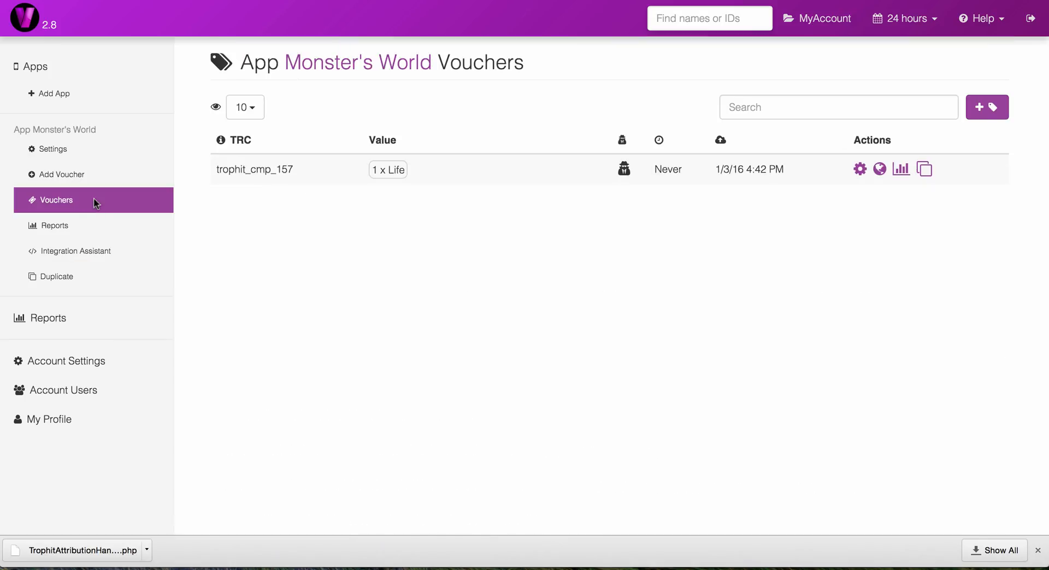
left_click(878, 169)
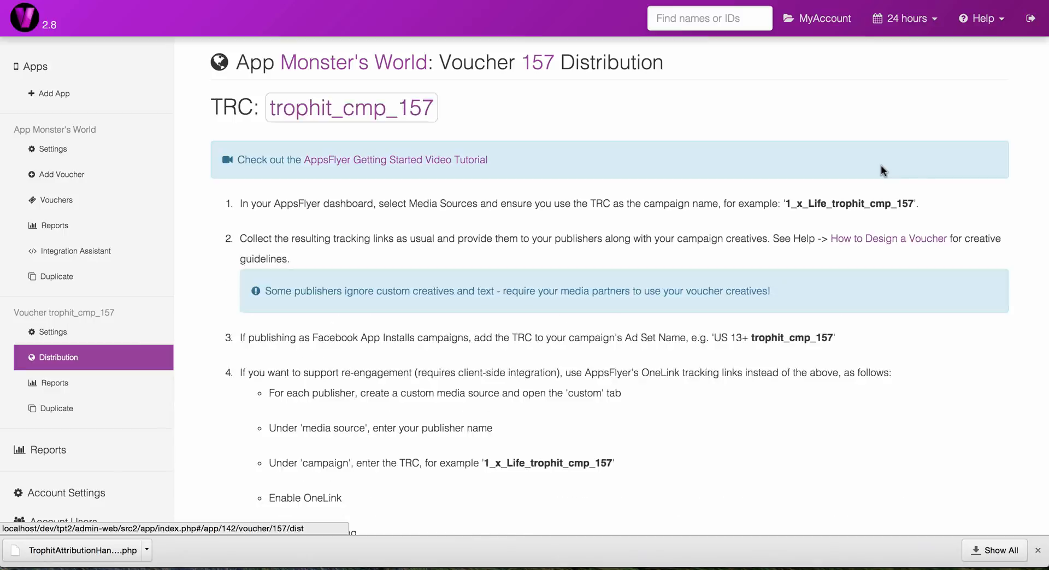
left_click_drag(914, 203, 790, 207)
right_click(790, 206)
left_click(808, 230)
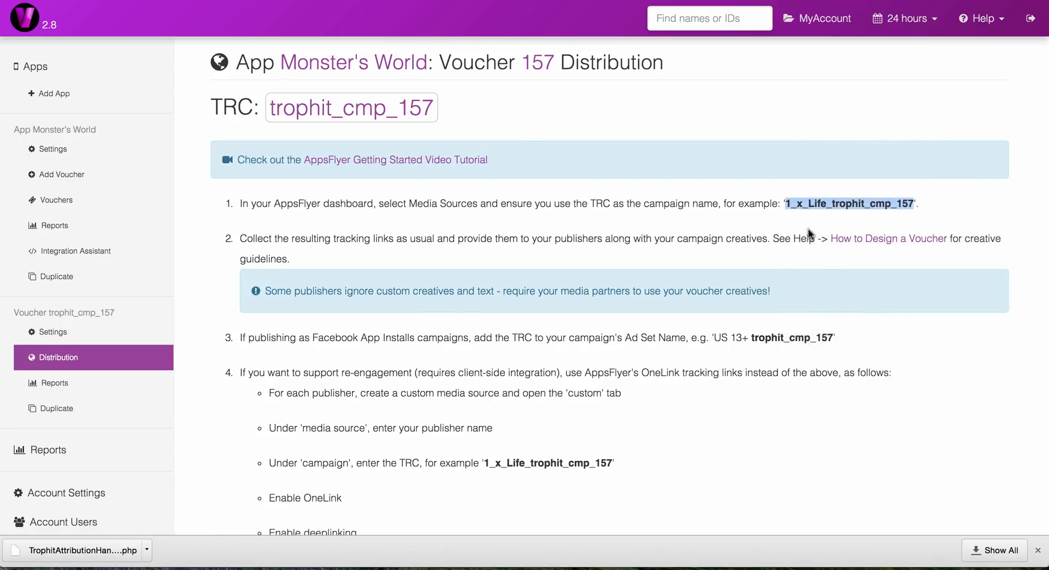
Step: Switch to AppsFlyer and open the custom media source configuration for app id973534662
left_click(268, 0)
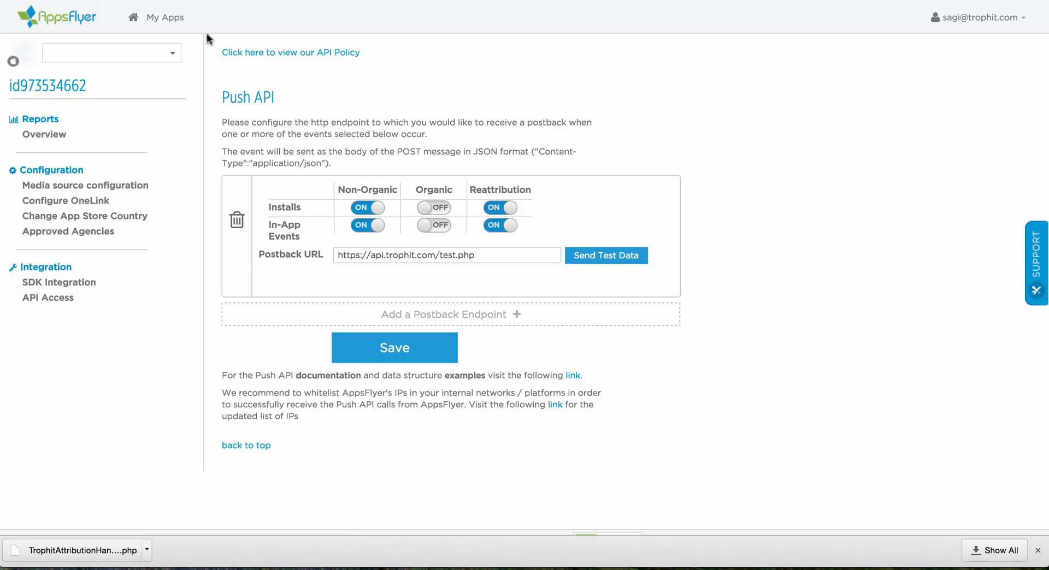
left_click(148, 21)
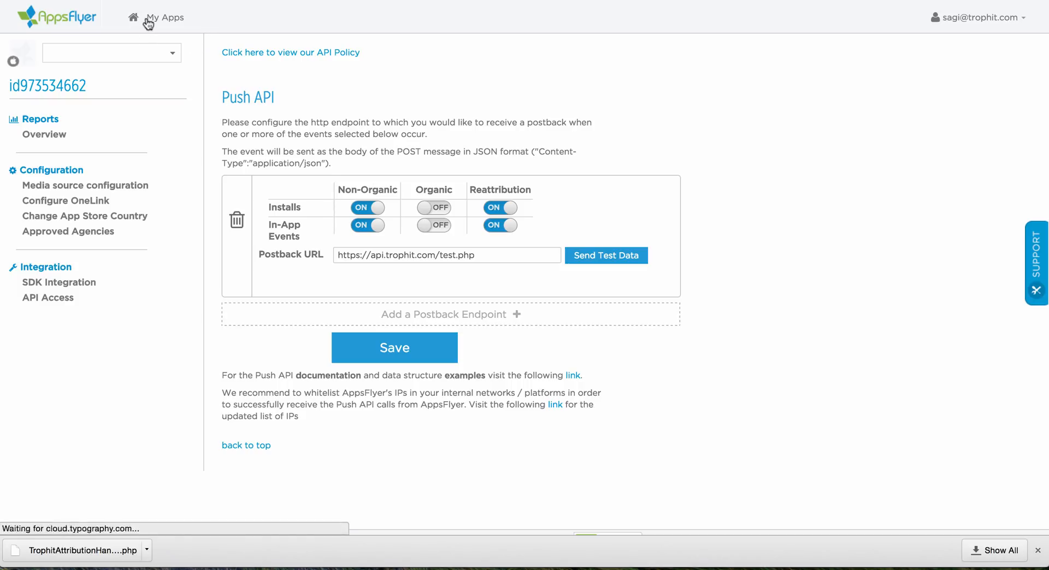
left_click(818, 301)
left_click(795, 321)
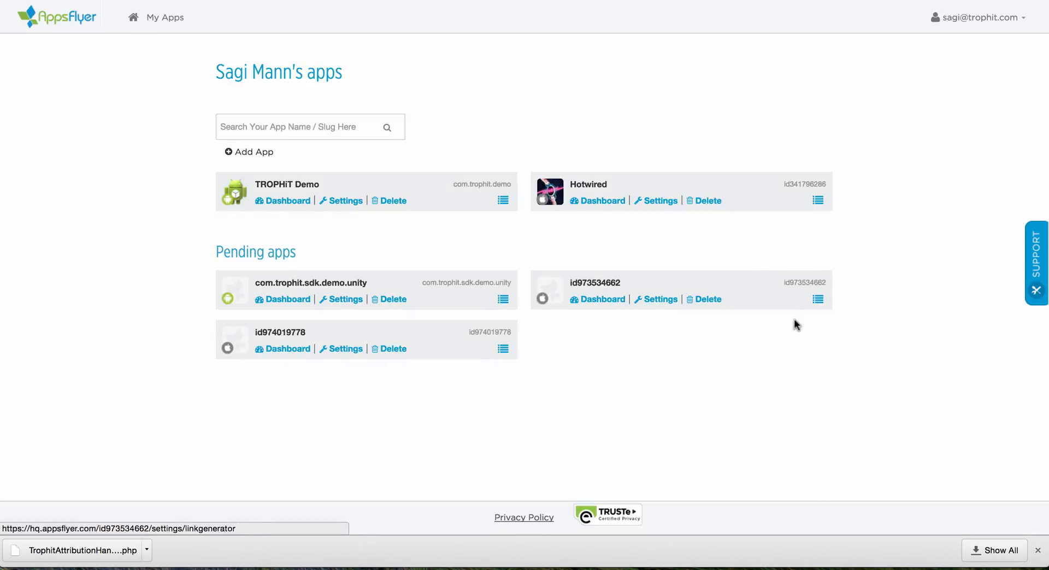
left_click(334, 155)
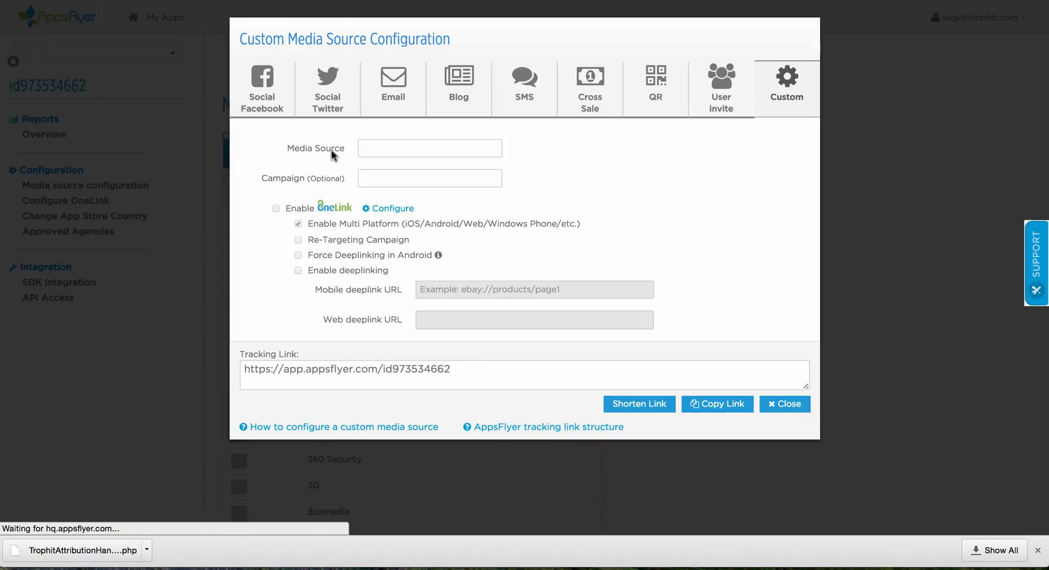
Step: Set the media source to test and paste 1_x_Life_trophit_cmp_157 as the campaign
left_click(386, 148)
type("test")
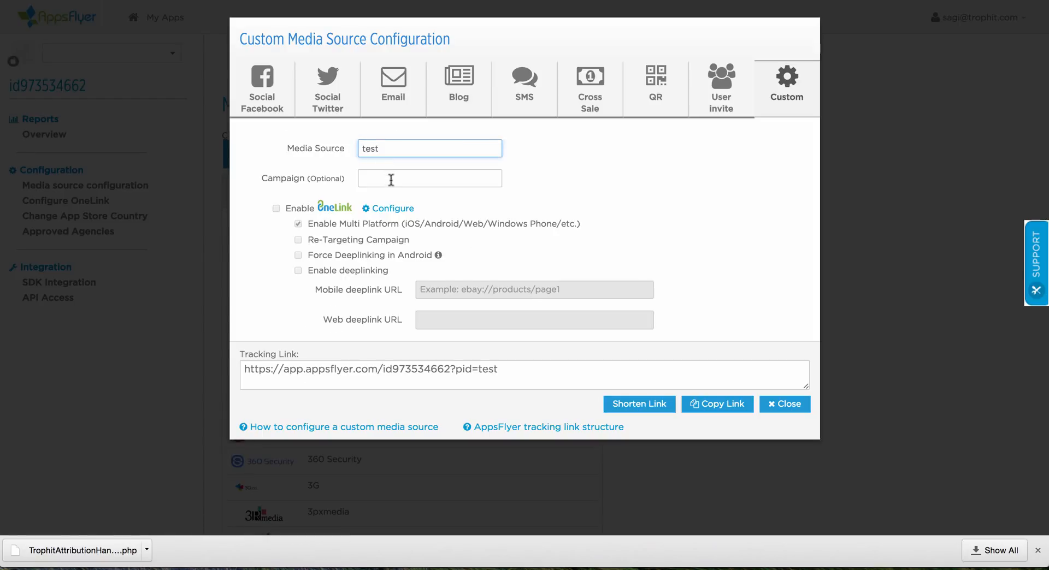
left_click(390, 178)
right_click(391, 177)
left_click(421, 250)
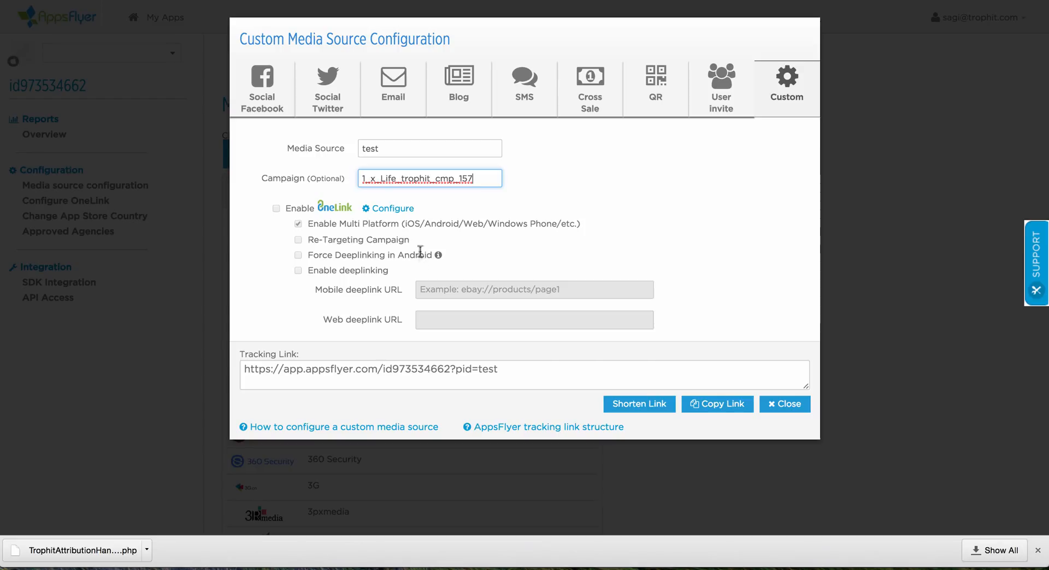
key("Tab")
Step: Copy the complete tracking link generated for the custom media source
left_click(519, 367)
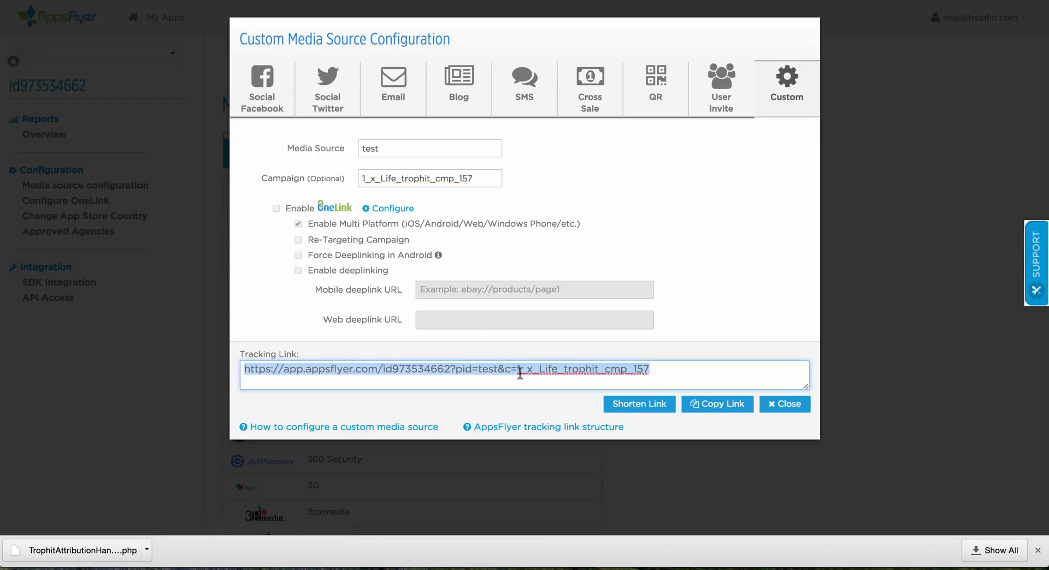
right_click(519, 367)
left_click(544, 329)
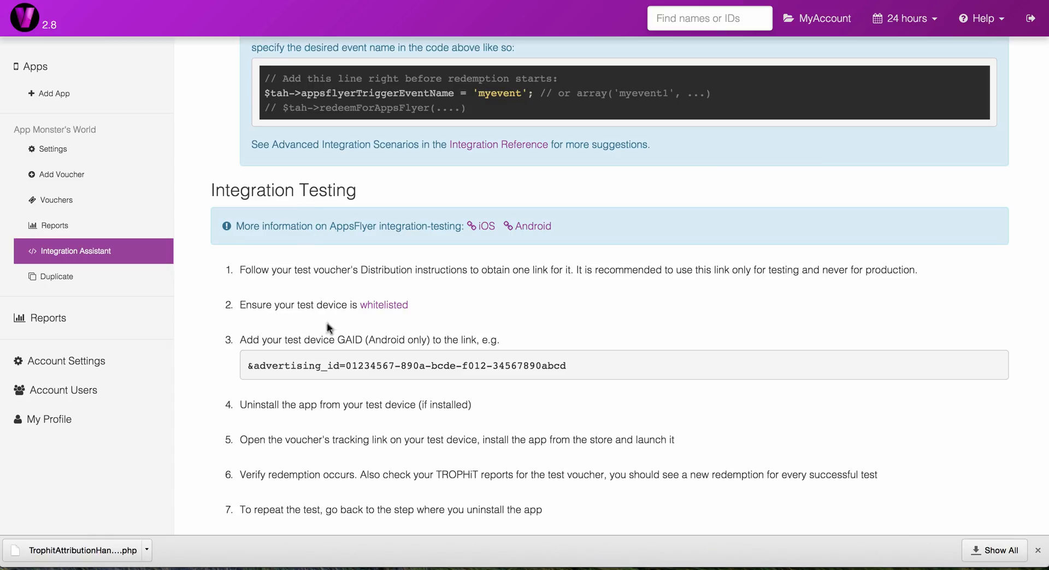
Step: Review the test device whitelisting instruction and open the AppsFlyer account settings
left_click_drag(256, 305, 412, 300)
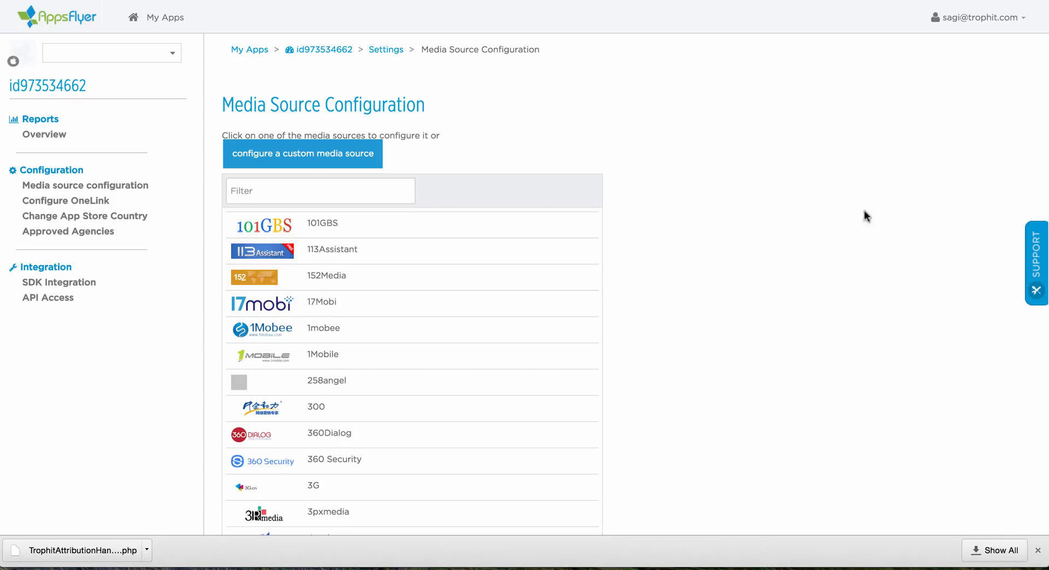
left_click(964, 22)
left_click(965, 44)
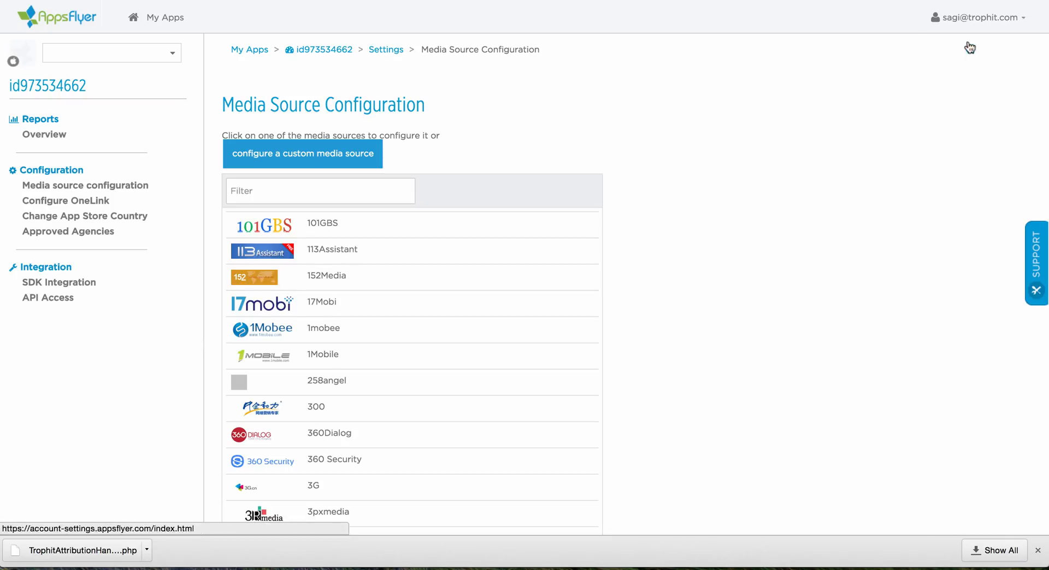
left_click(109, 241)
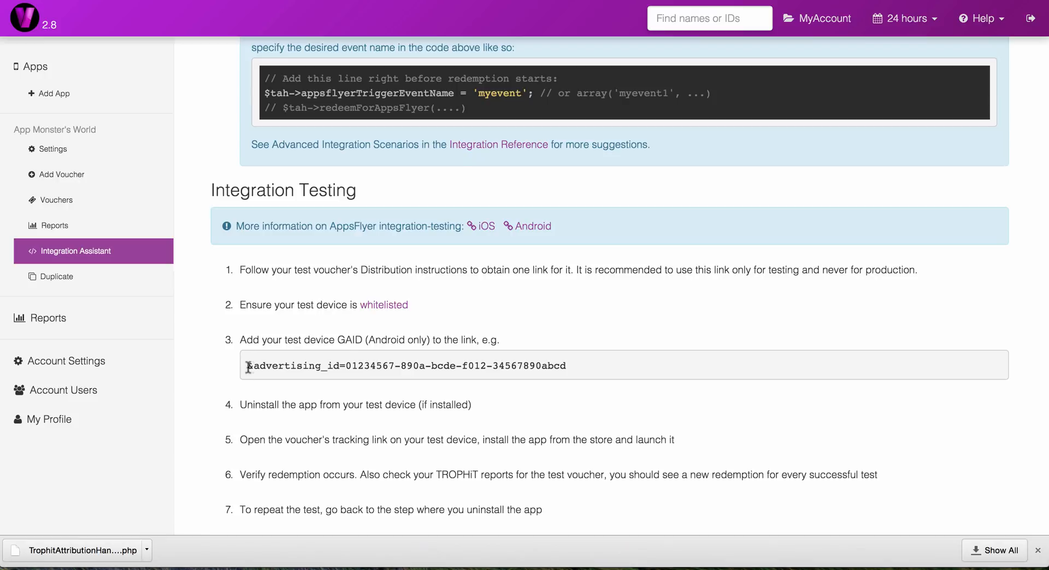
Step: Examine the remaining testing instructions: the advertising_id parameter, uninstalling the app, opening the voucher's tracking link, and verifying redemption
left_click_drag(248, 366, 346, 361)
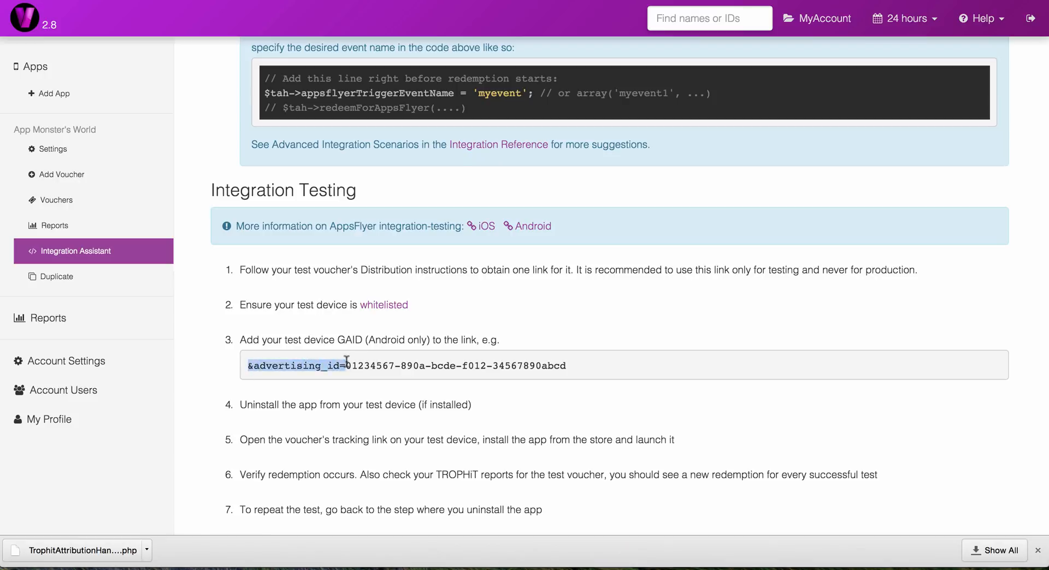
left_click(321, 397)
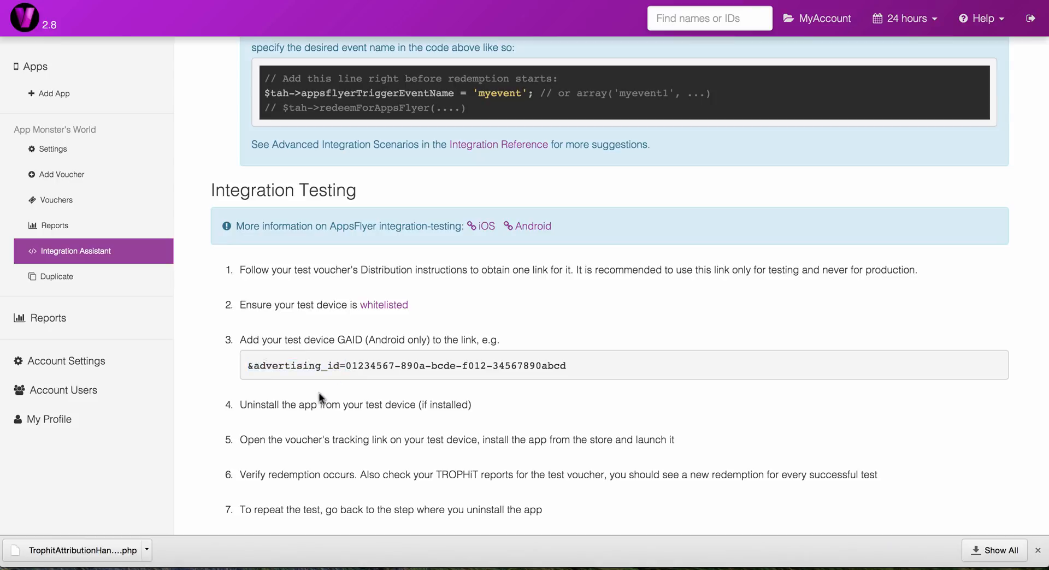
double_click(263, 407)
left_click_drag(241, 439, 386, 439)
left_click_drag(355, 474, 240, 477)
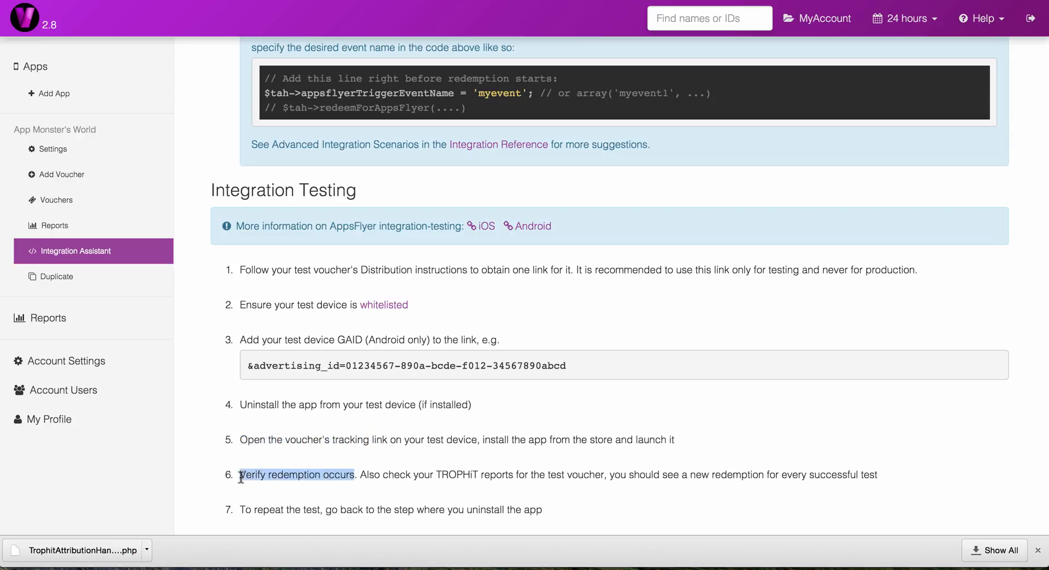